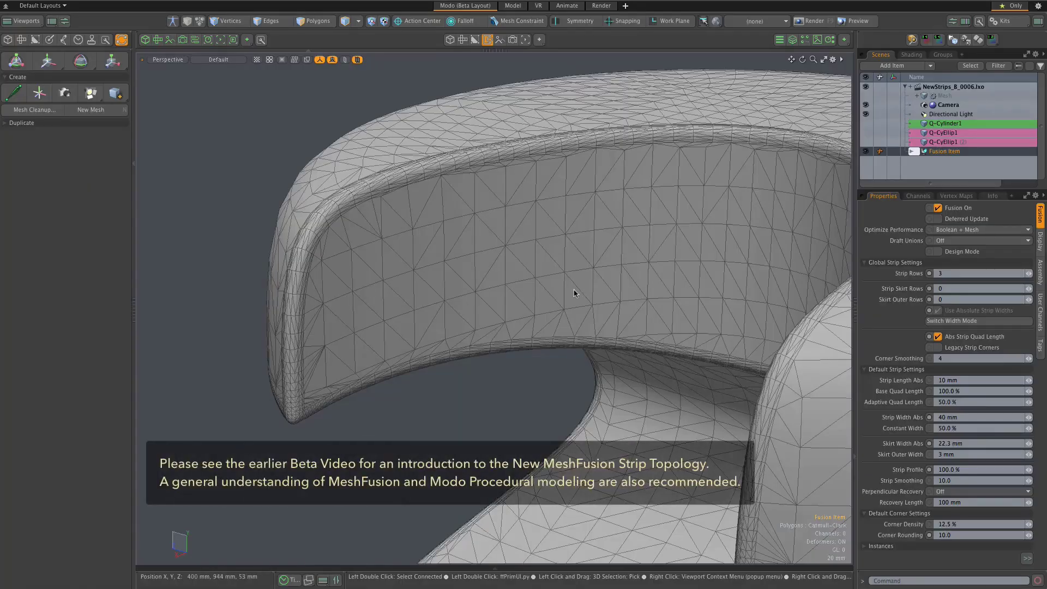
Examine the strip mesh around the lower corner at the free end of the curved wall, close up and in overview.
alt+drag(573, 294, 577, 292)
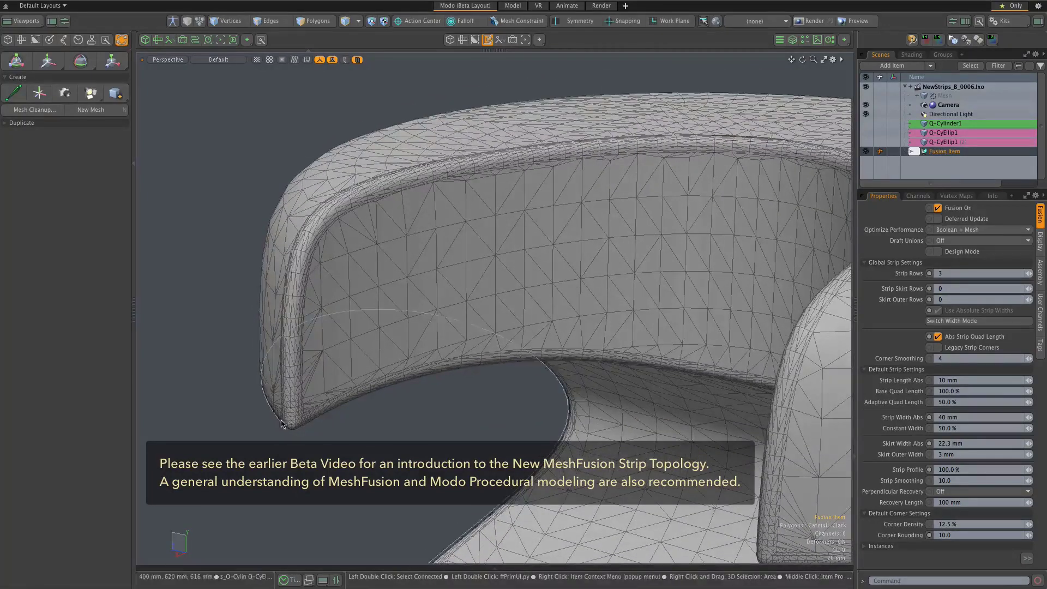
scroll(293, 436, up, 2)
scroll(221, 413, up, 2)
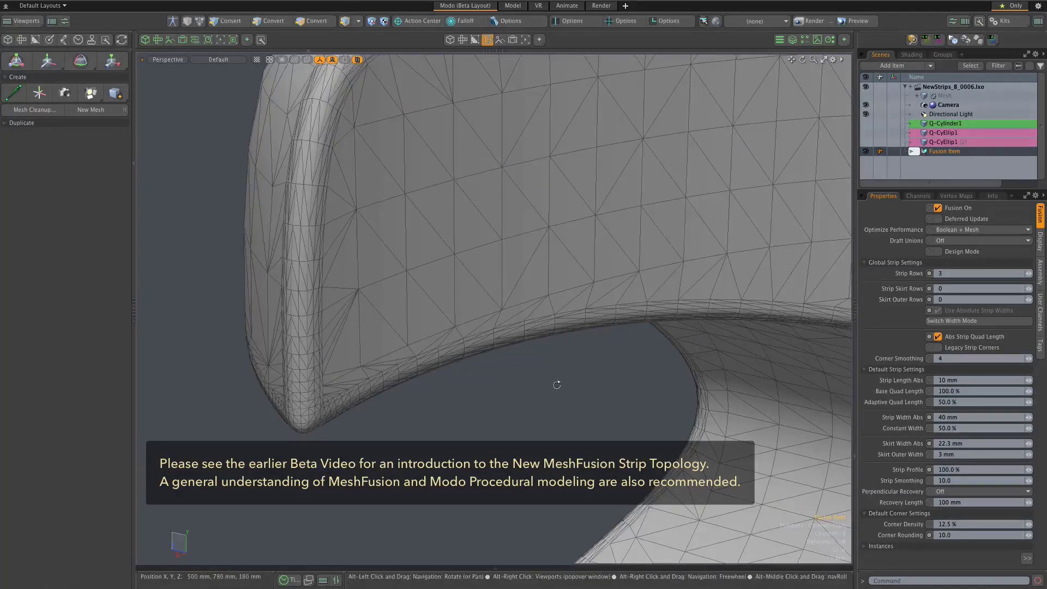
alt+drag(554, 381, 537, 367)
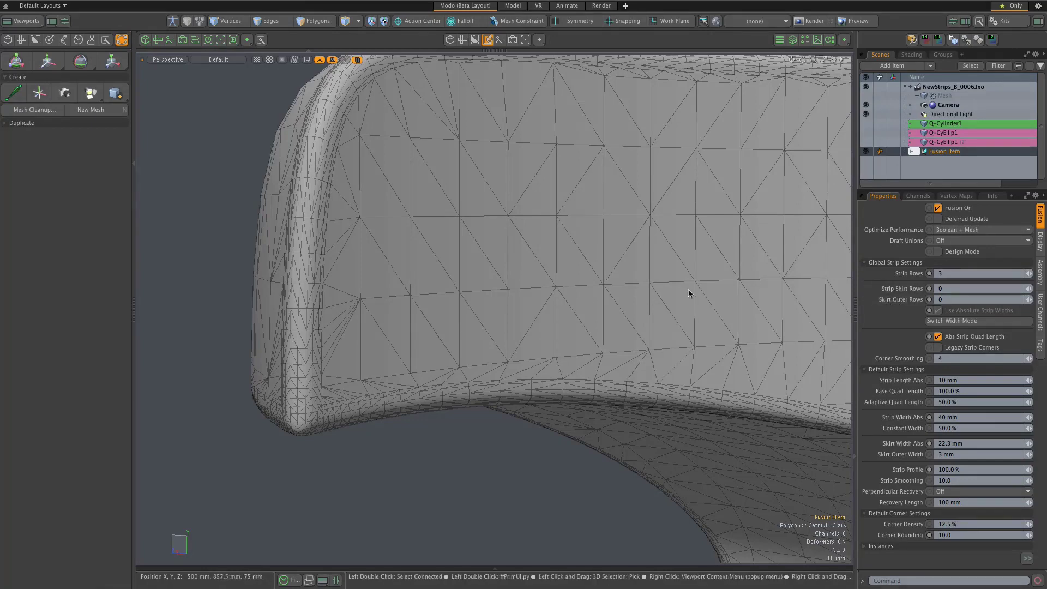
scroll(327, 371, up, 2)
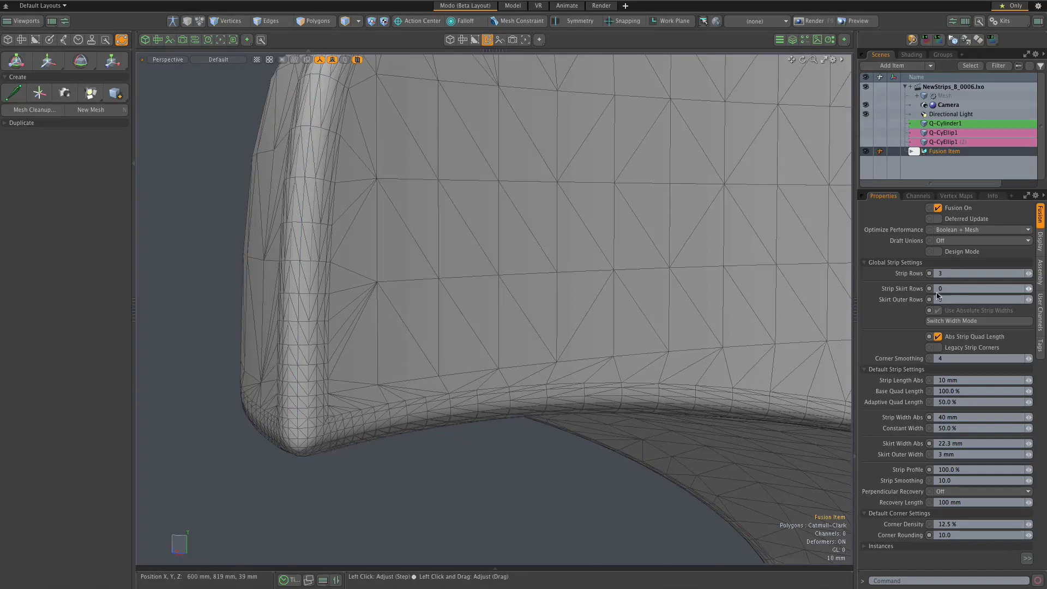
scroll(361, 319, down, 1)
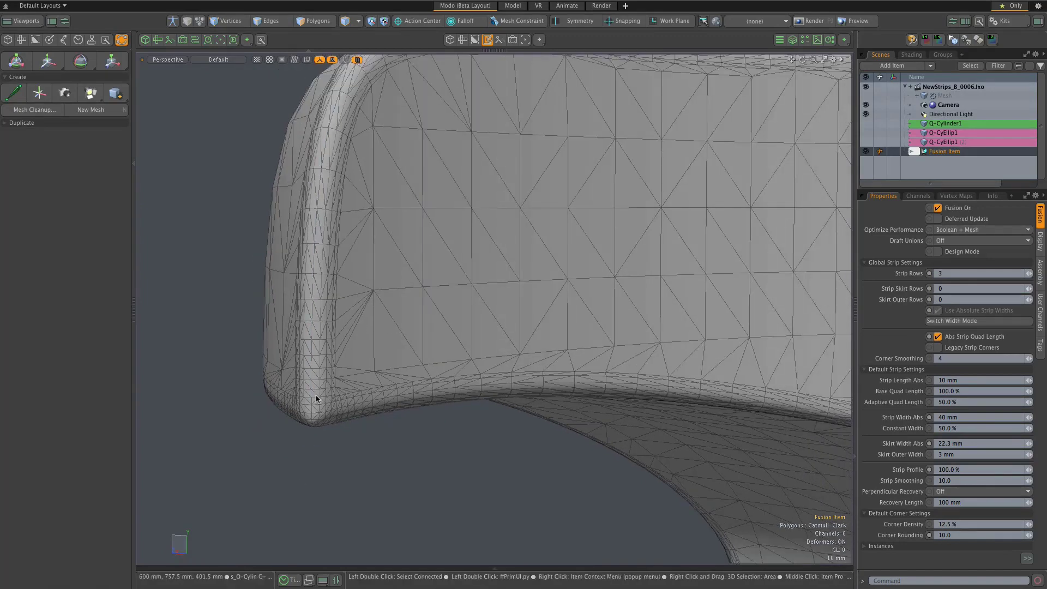
scroll(315, 419, up, 1)
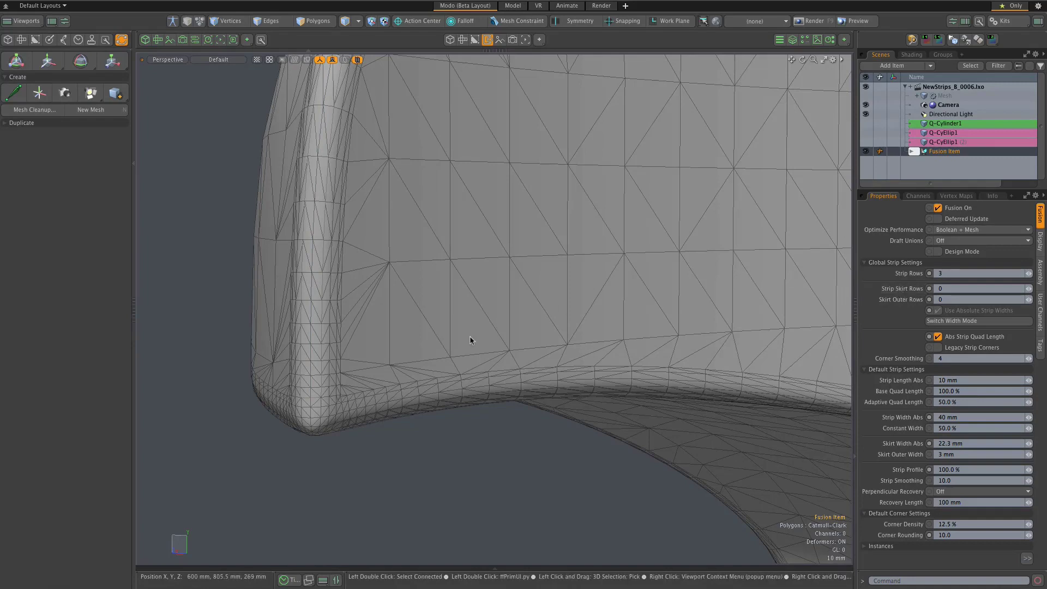
scroll(470, 341, down, 1)
scroll(262, 439, up, 3)
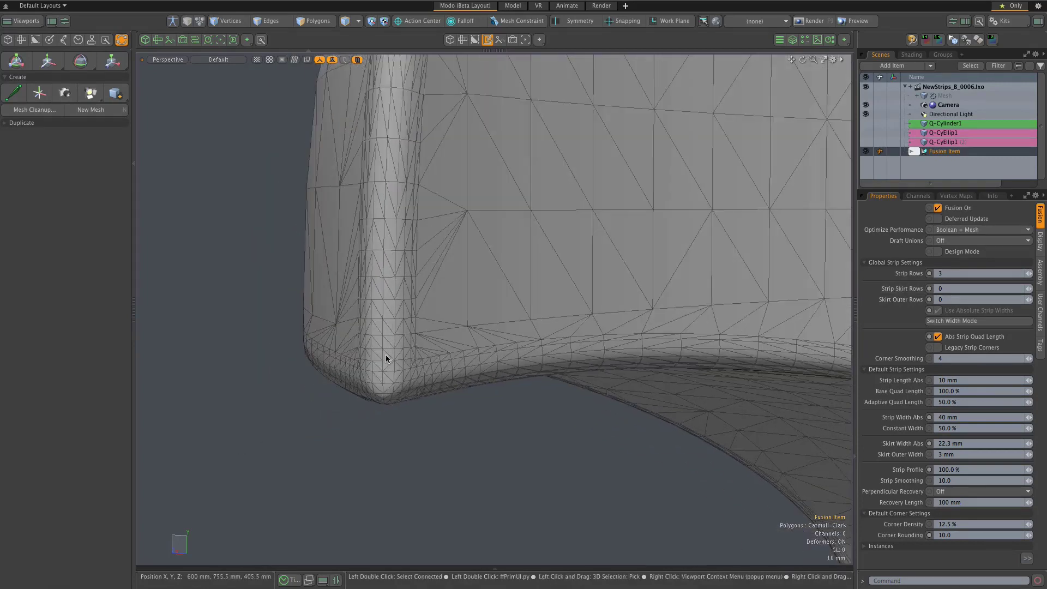
scroll(528, 253, down, 1)
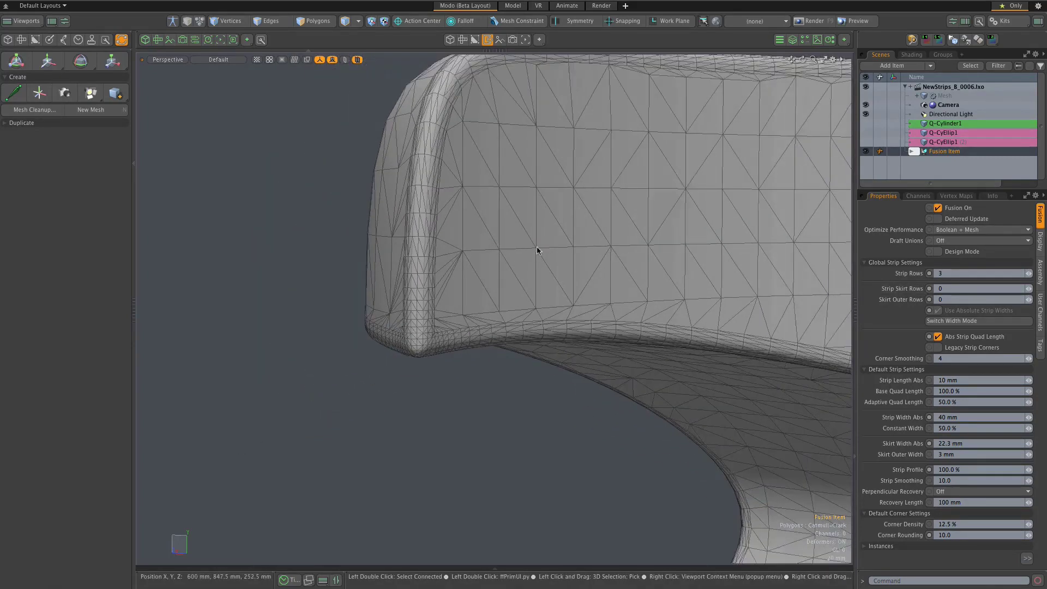
scroll(537, 212, up, 1)
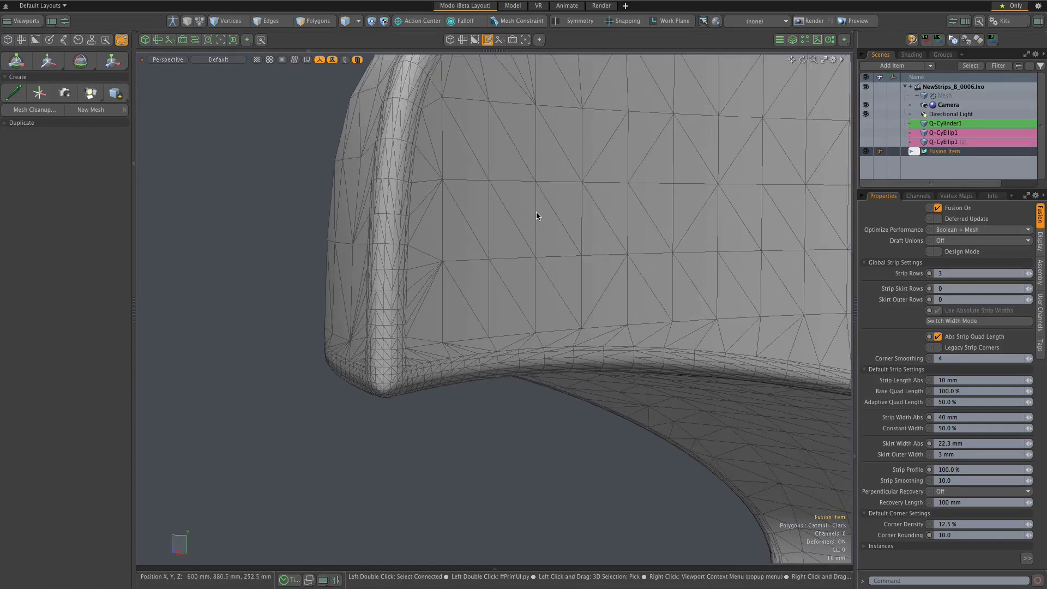
scroll(445, 268, down, 1)
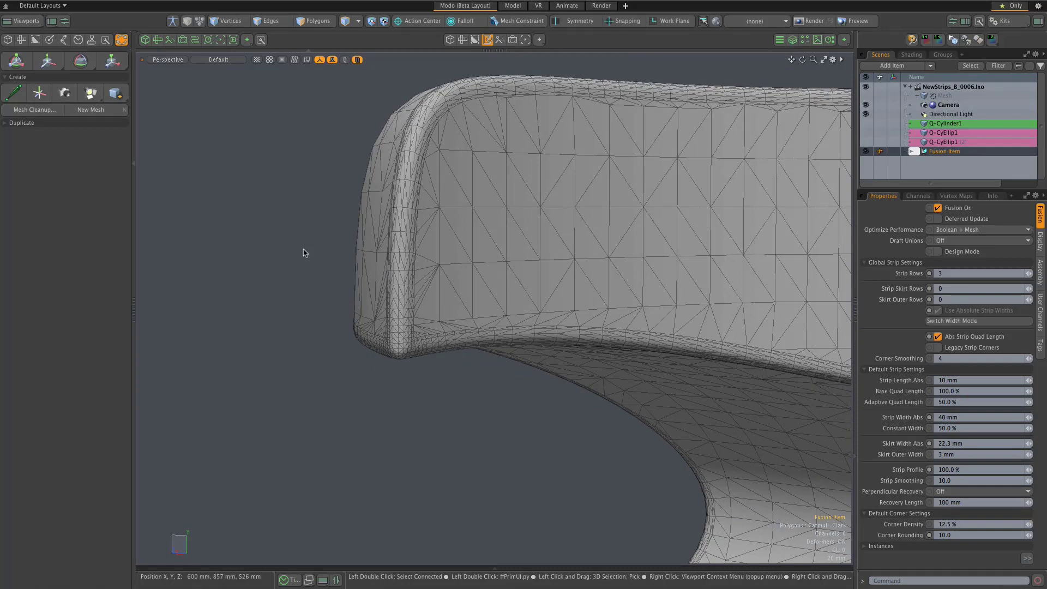
scroll(444, 280, up, 2)
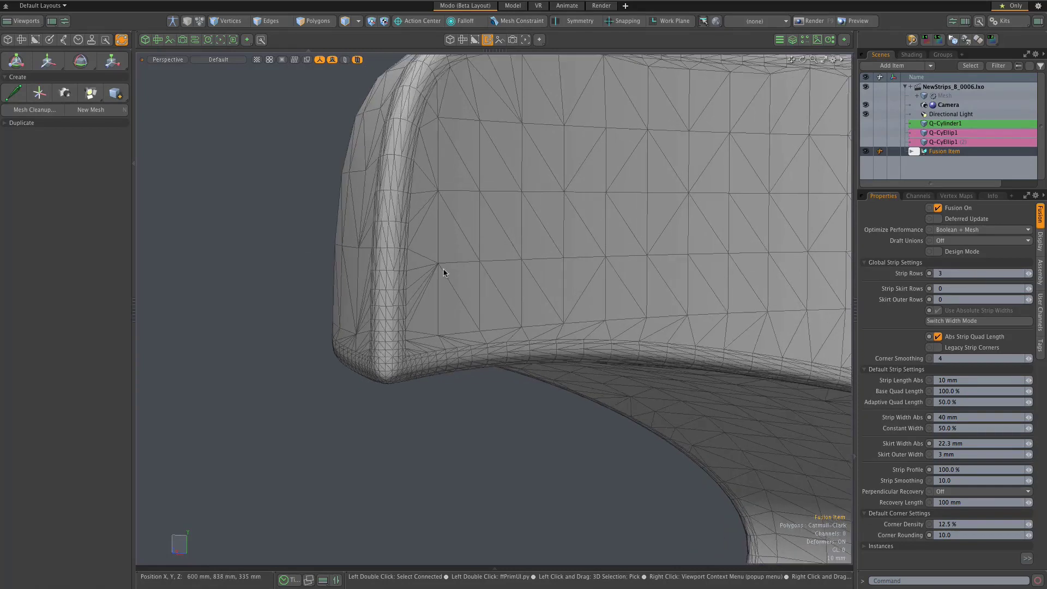
scroll(390, 271, down, 1)
scroll(390, 271, up, 1)
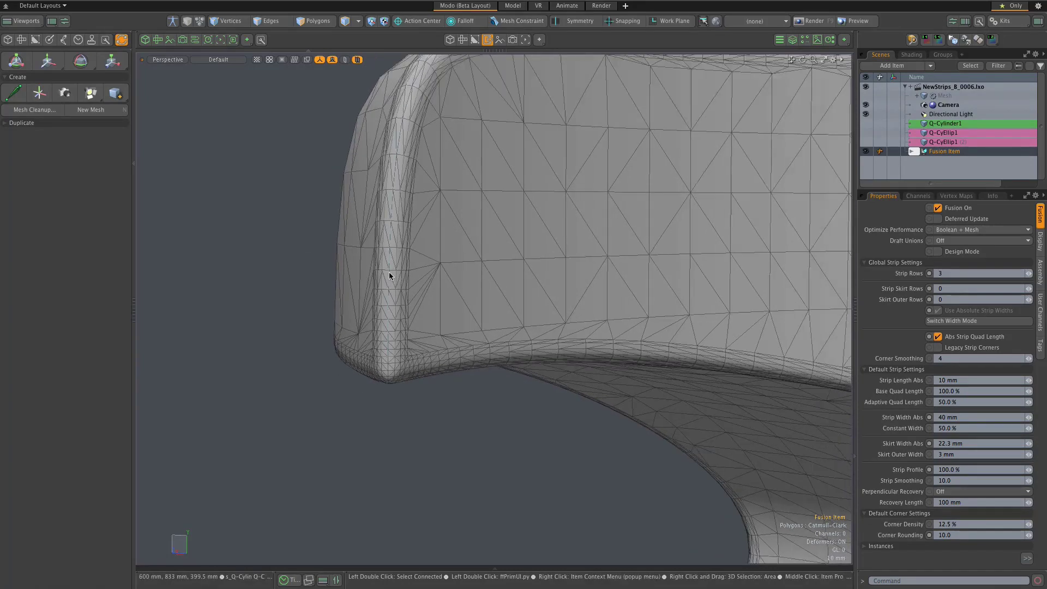
scroll(389, 272, down, 1)
scroll(391, 271, down, 1)
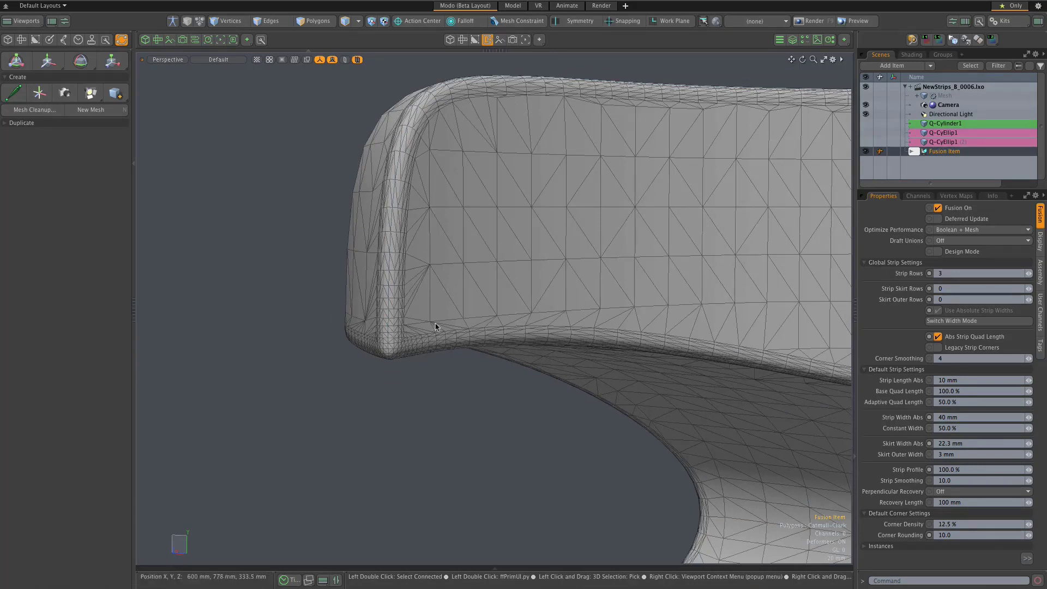
scroll(451, 309, down, 4)
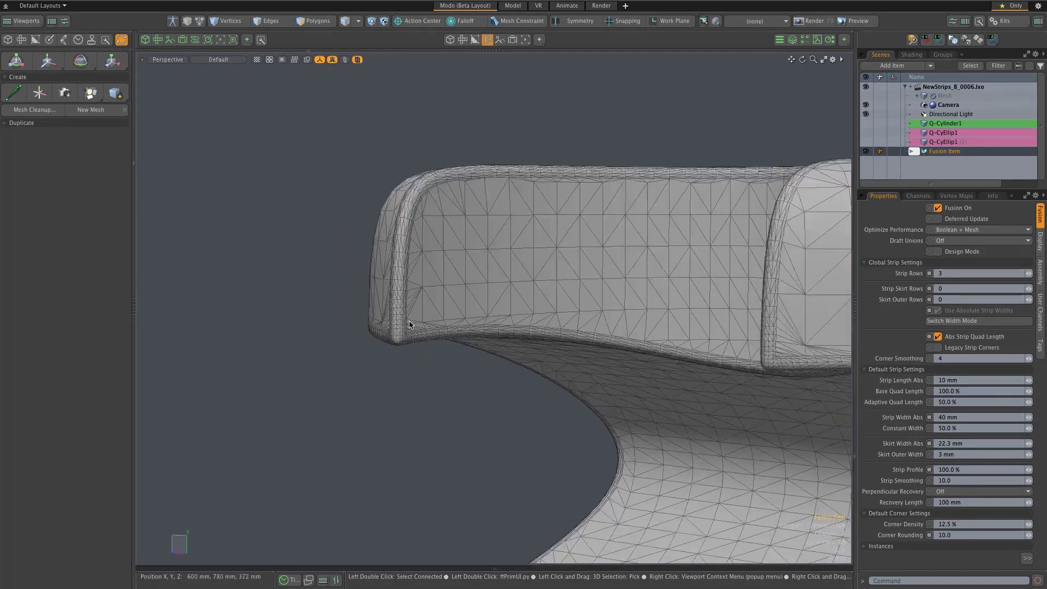
scroll(457, 399, up, 2)
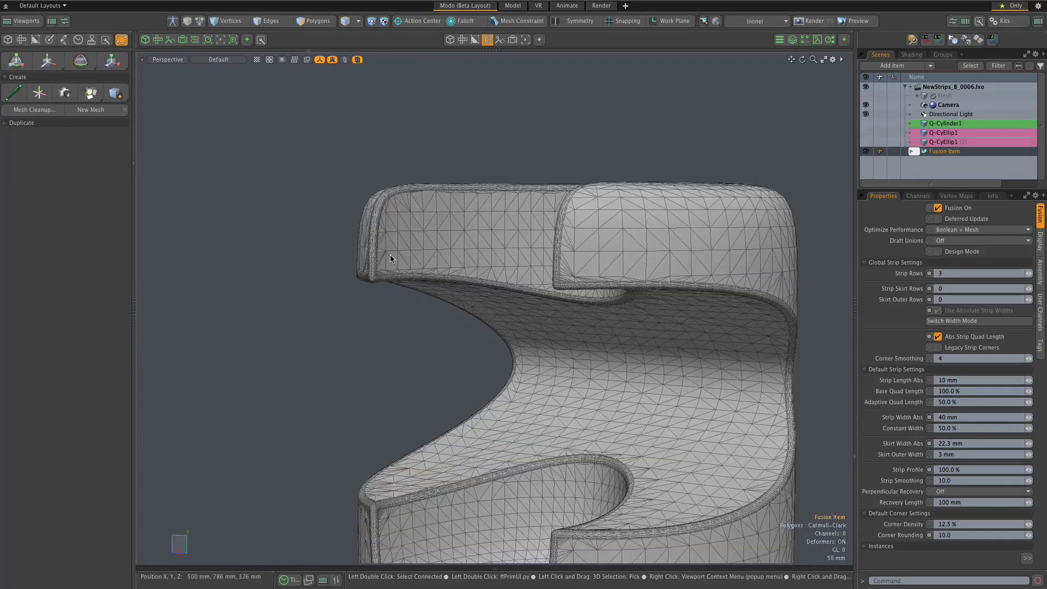
scroll(388, 253, up, 4)
scroll(361, 253, up, 1)
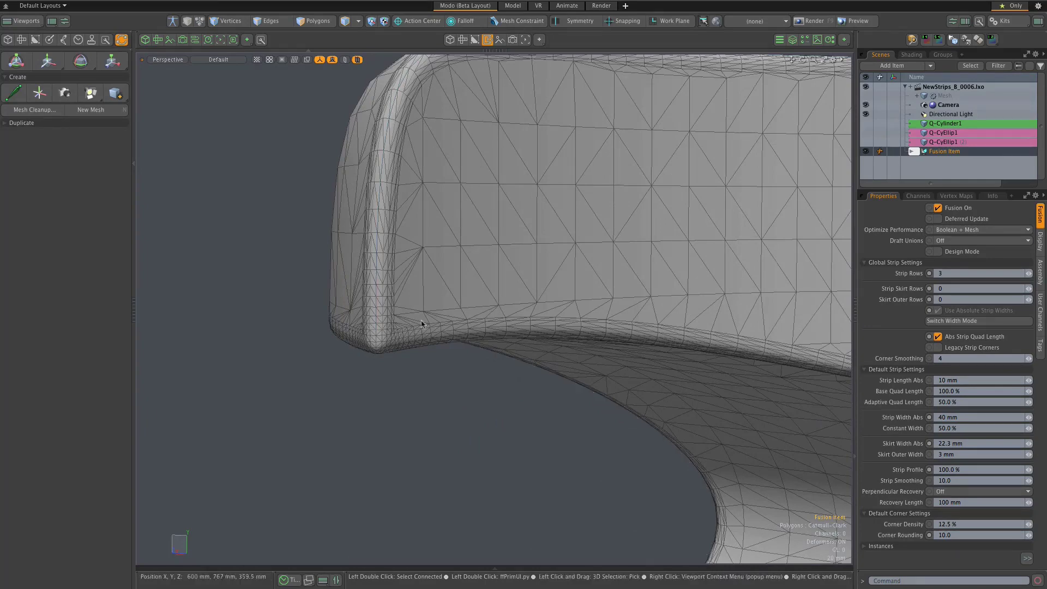
Inspect the corner's strip topology on the wall's flat face, the adjoining side and the underside from several angles.
alt+drag(438, 306, 390, 306)
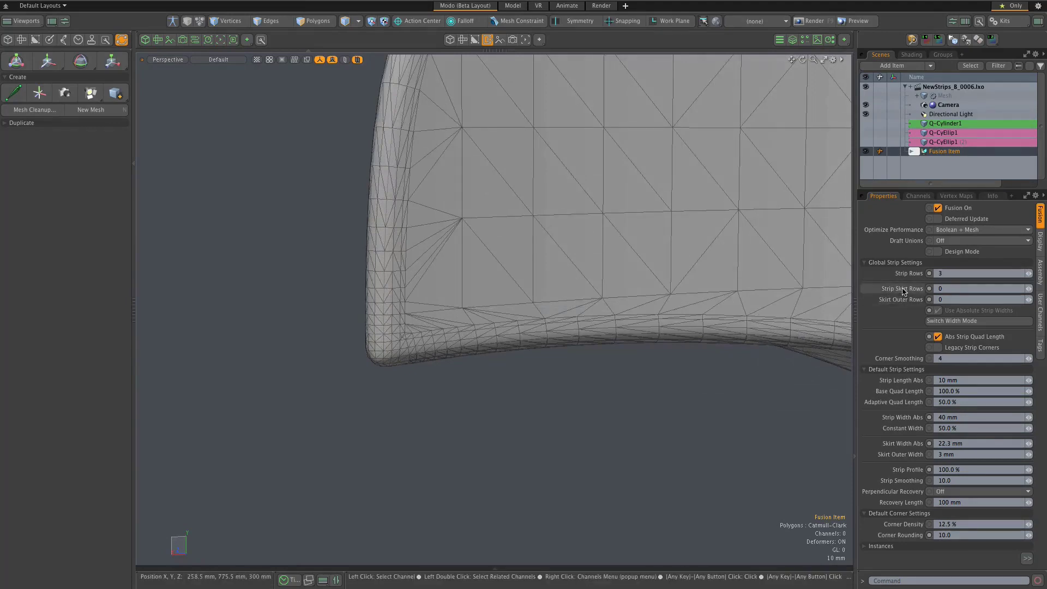
mouse_move(901, 292)
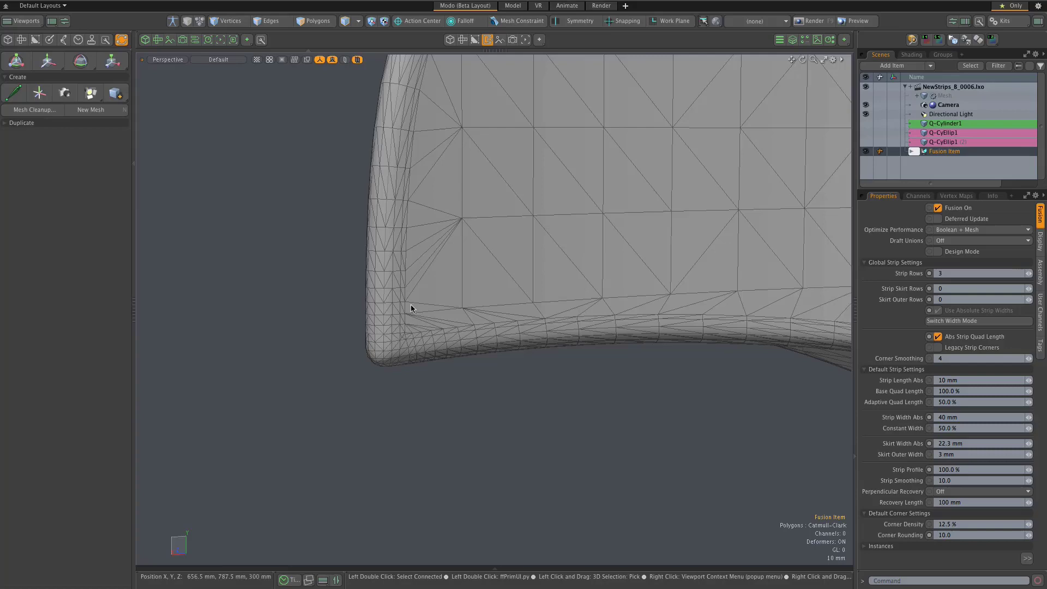
scroll(410, 305, up, 2)
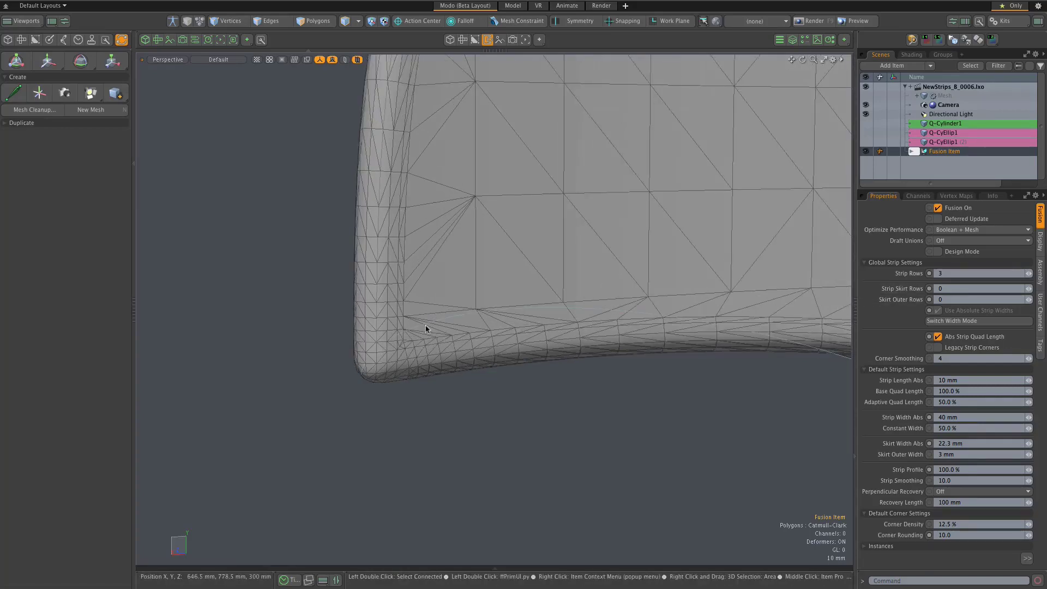
scroll(384, 323, down, 1)
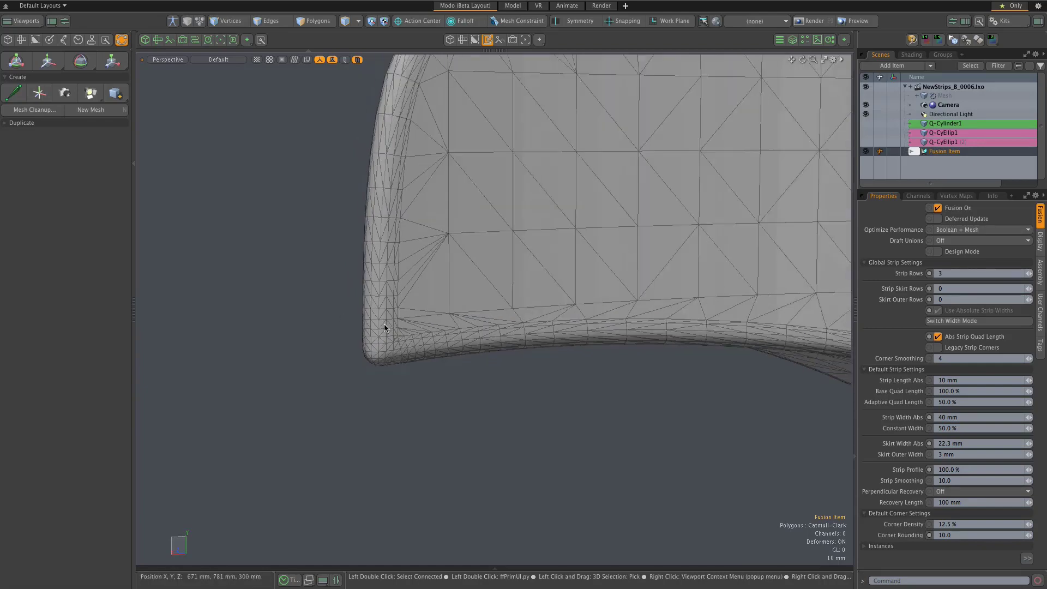
scroll(378, 344, up, 1)
scroll(378, 341, down, 1)
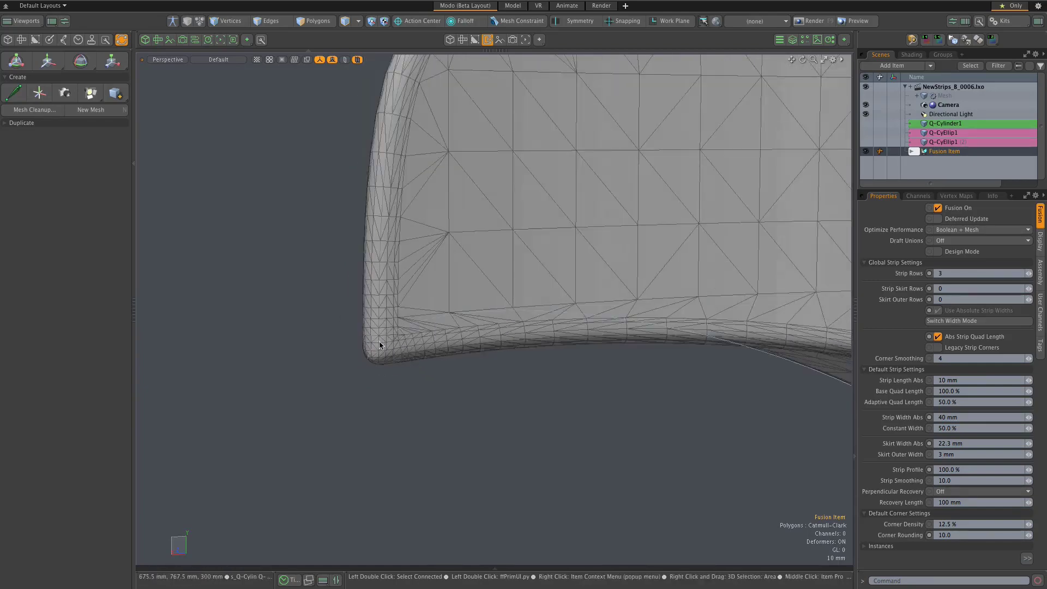
alt+drag(400, 315, 452, 305)
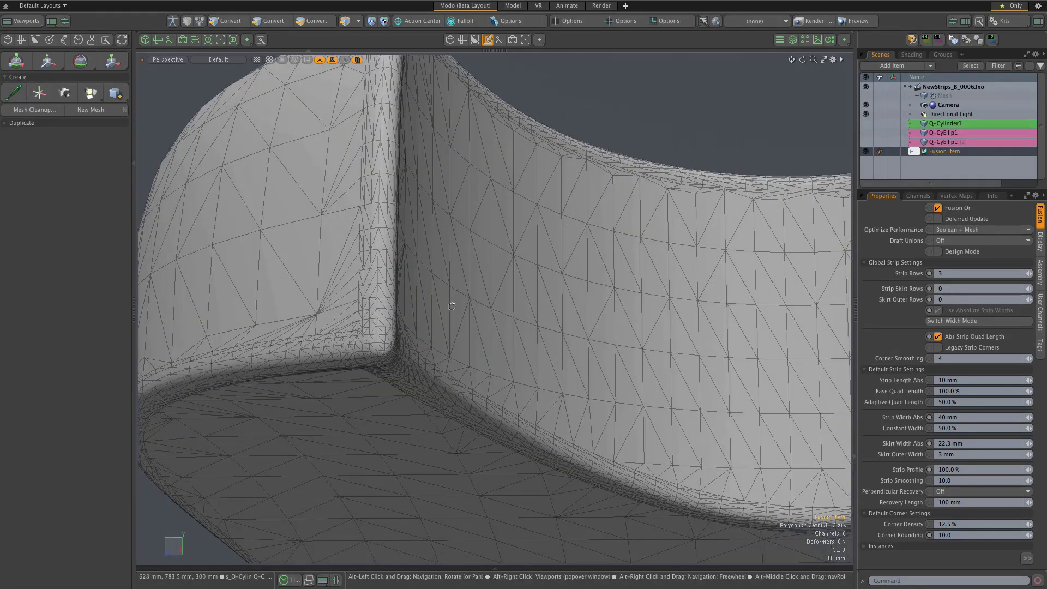
alt+drag(400, 364, 440, 328)
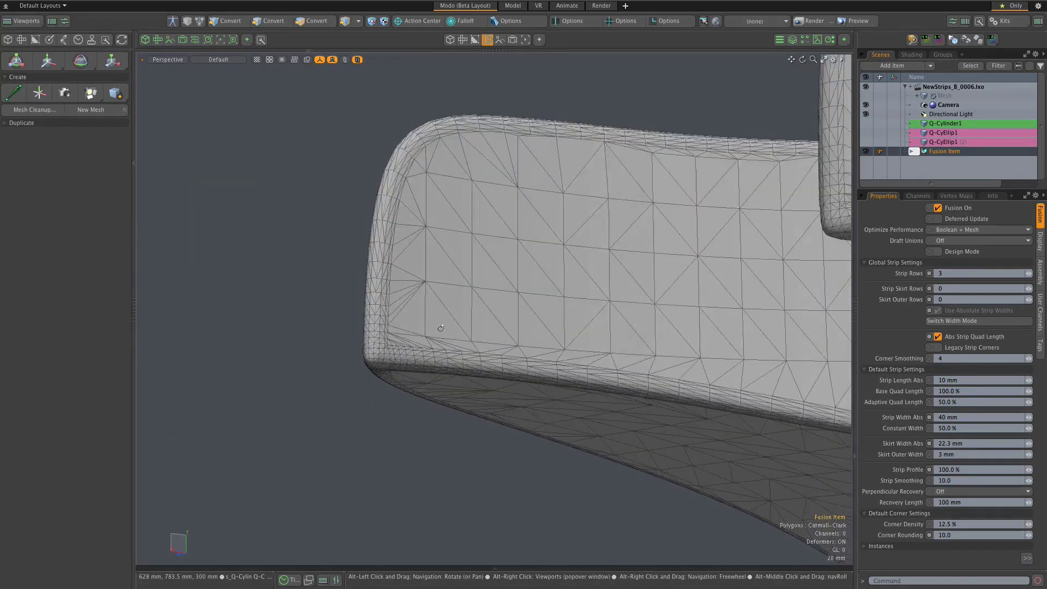
scroll(405, 342, up, 2)
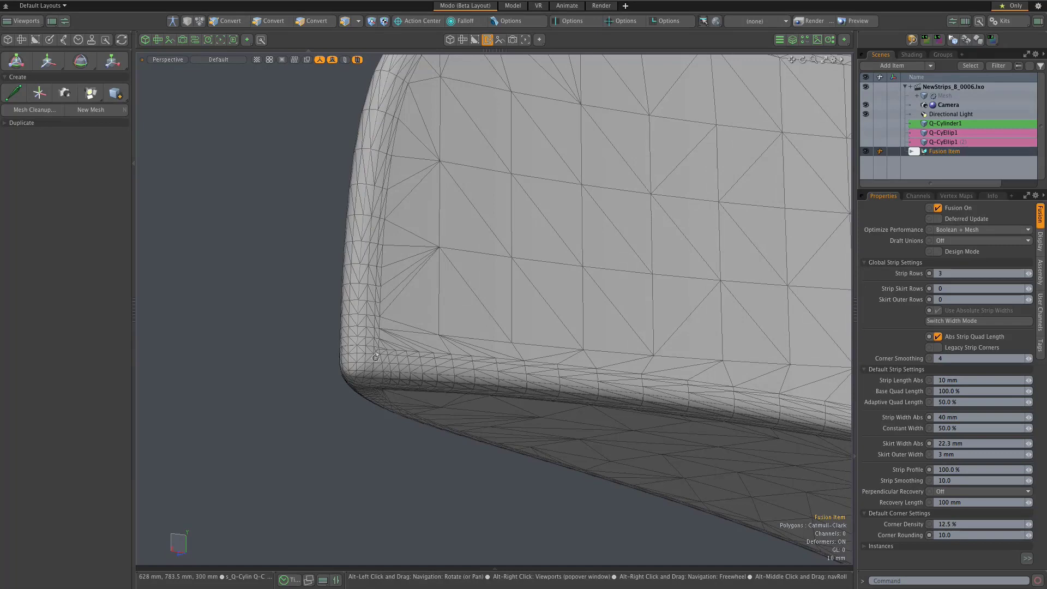
scroll(348, 341, down, 2)
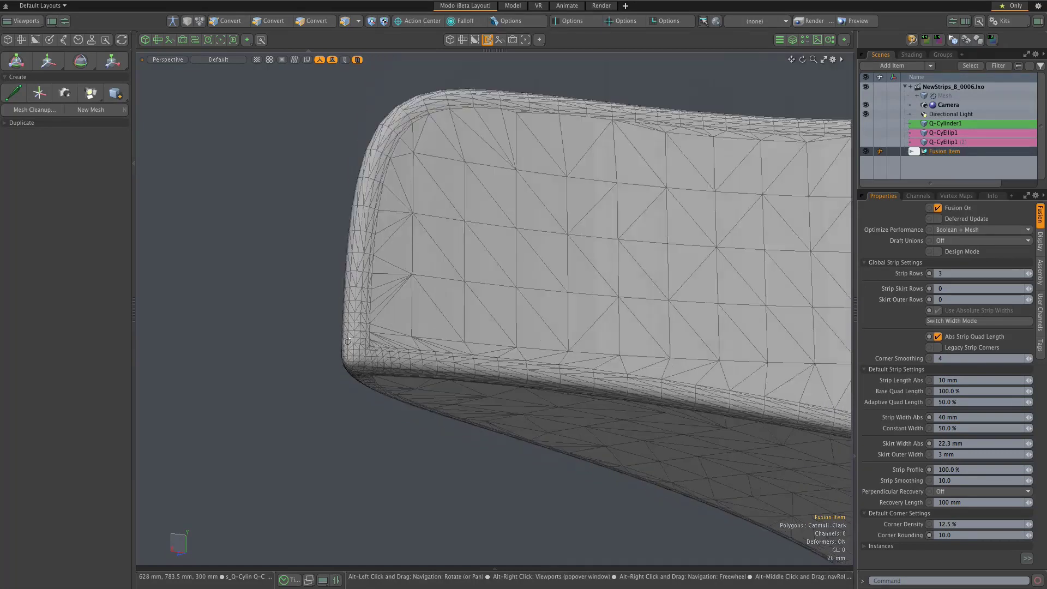
scroll(349, 342, up, 2)
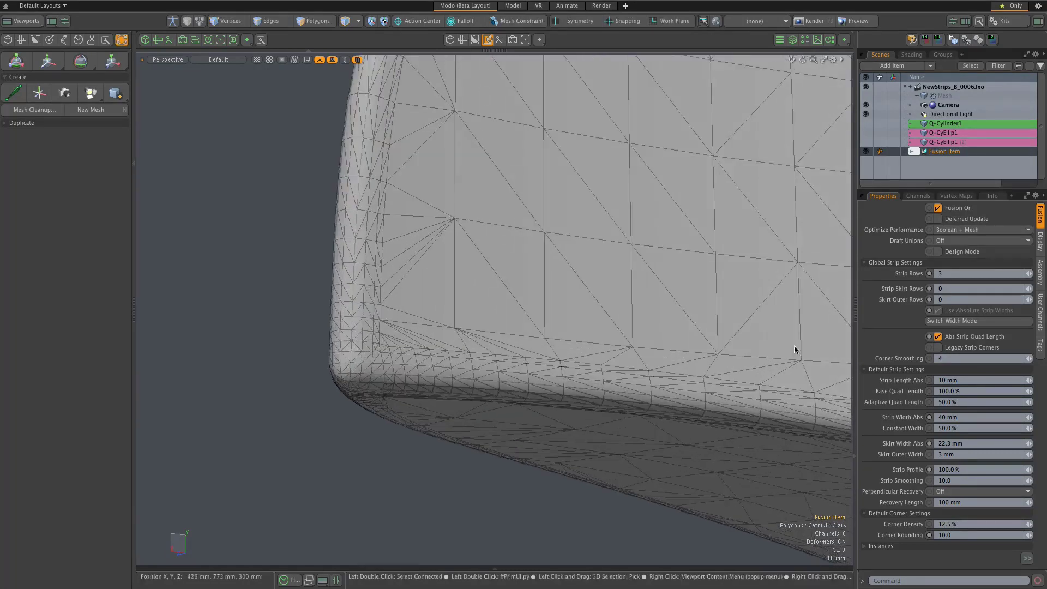
Toggle Legacy Strip Corners on and off twice to compare both corner topologies, leaving the option off.
click(967, 351)
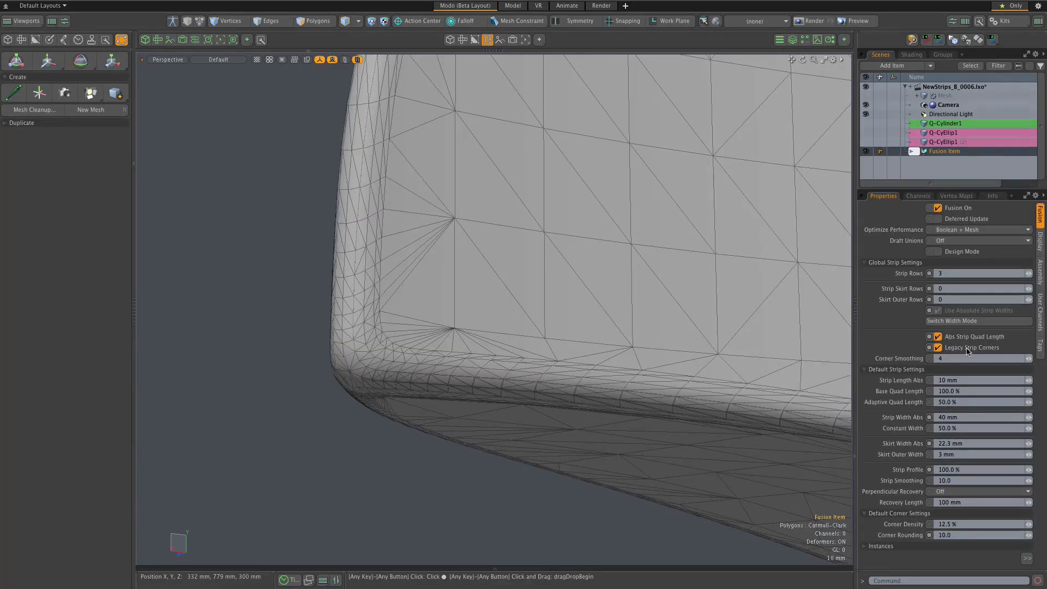
click(968, 352)
click(967, 352)
click(968, 351)
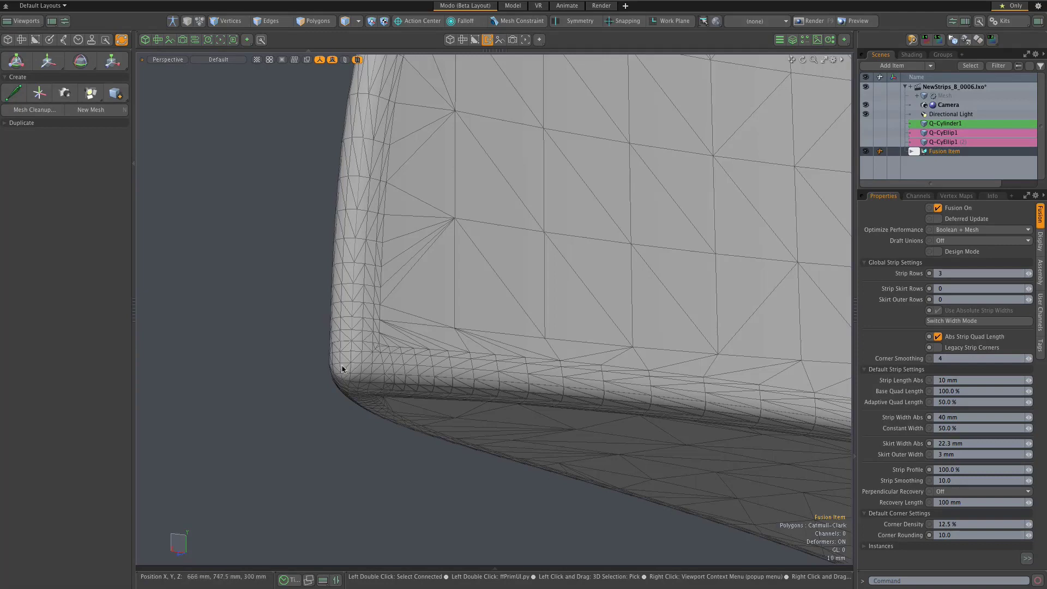
Bring up the Fusion Strips palette beside the model's corner and select all strips of the Fusion Item.
alt+drag(329, 320, 296, 302)
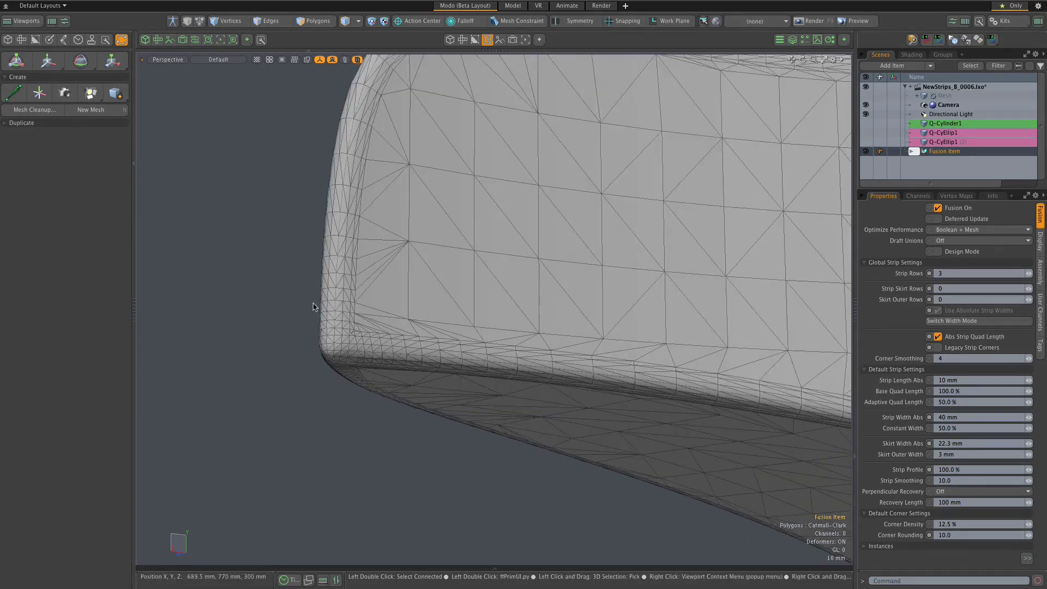
alt+drag(314, 306, 338, 302)
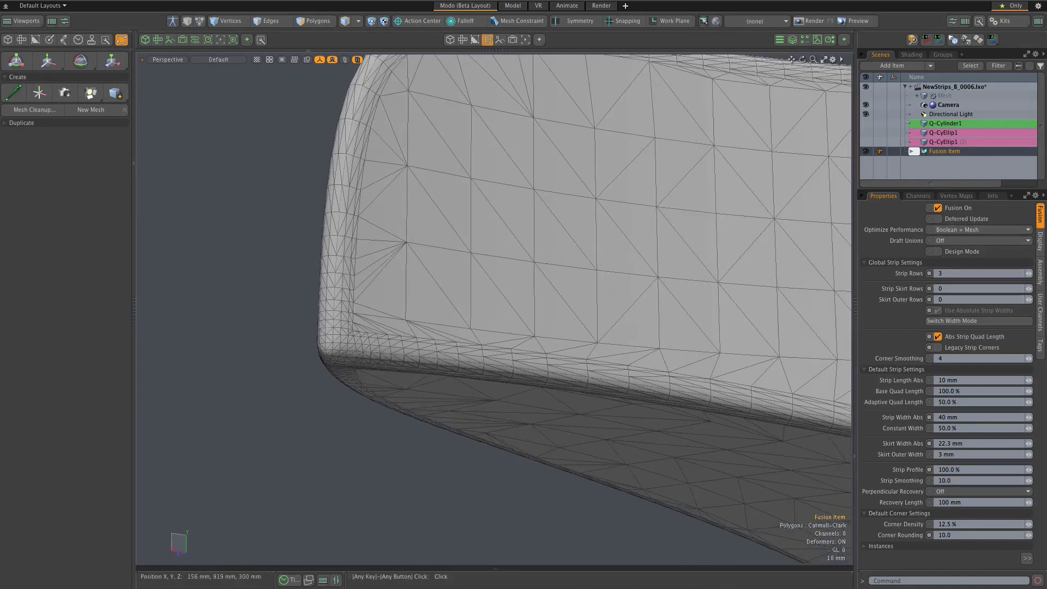
key(ctrl+f)
drag(598, 236, 210, 206)
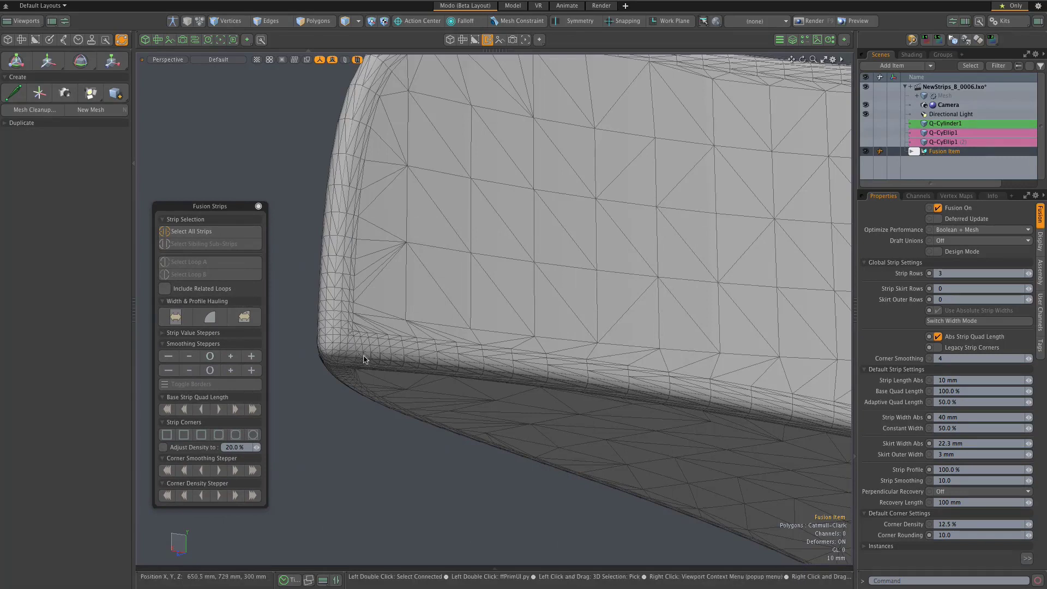
click(192, 232)
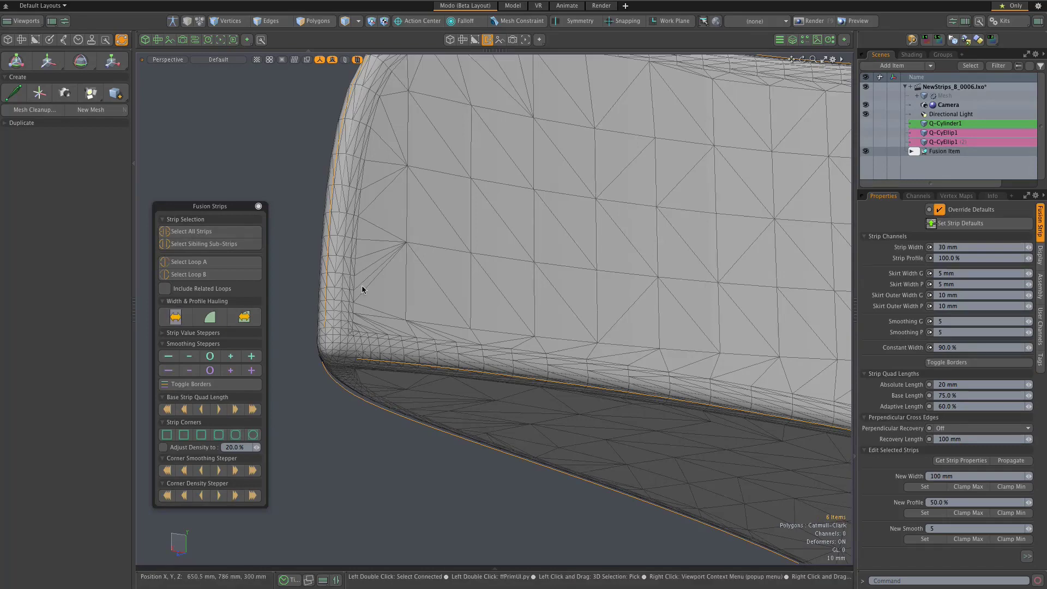
Set the Strip Width of all selected strips to 50 mm, keeping the palette clear of the corner.
scroll(362, 289, down, 2)
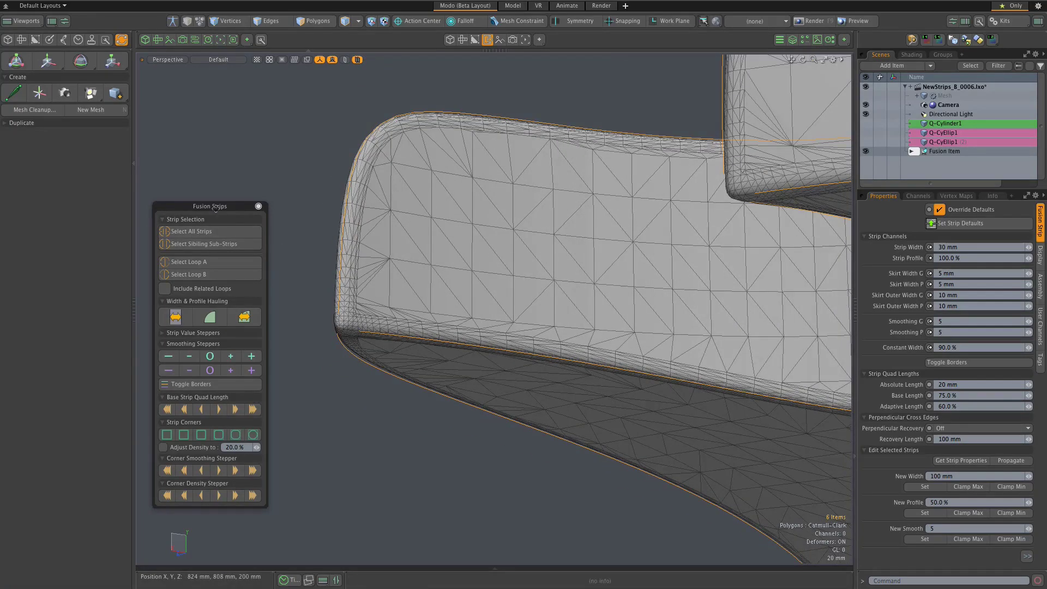
drag(215, 208, 213, 193)
alt+drag(417, 303, 361, 309)
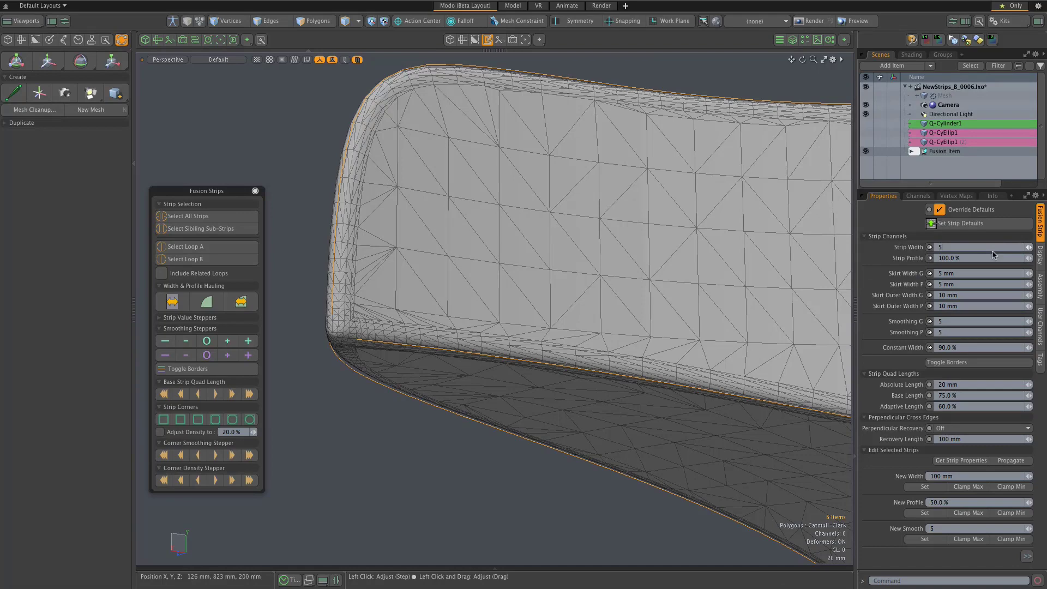
key(Return)
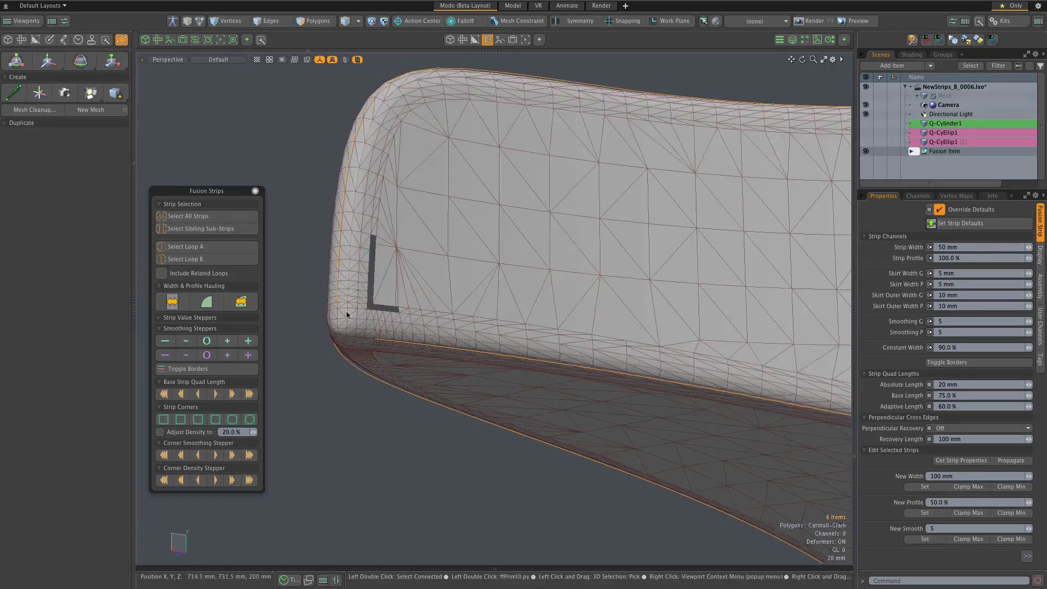
Examine the widened strips at the wall's corner and across the rest of the notched cylinder.
scroll(362, 306, up, 4)
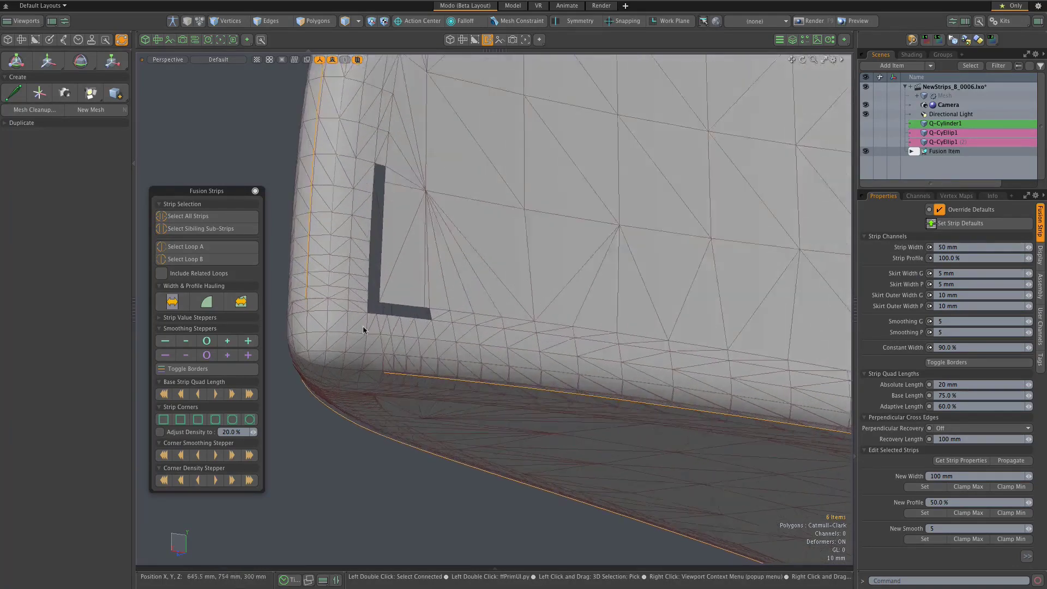
scroll(381, 325, down, 4)
scroll(526, 458, down, 2)
scroll(502, 520, up, 6)
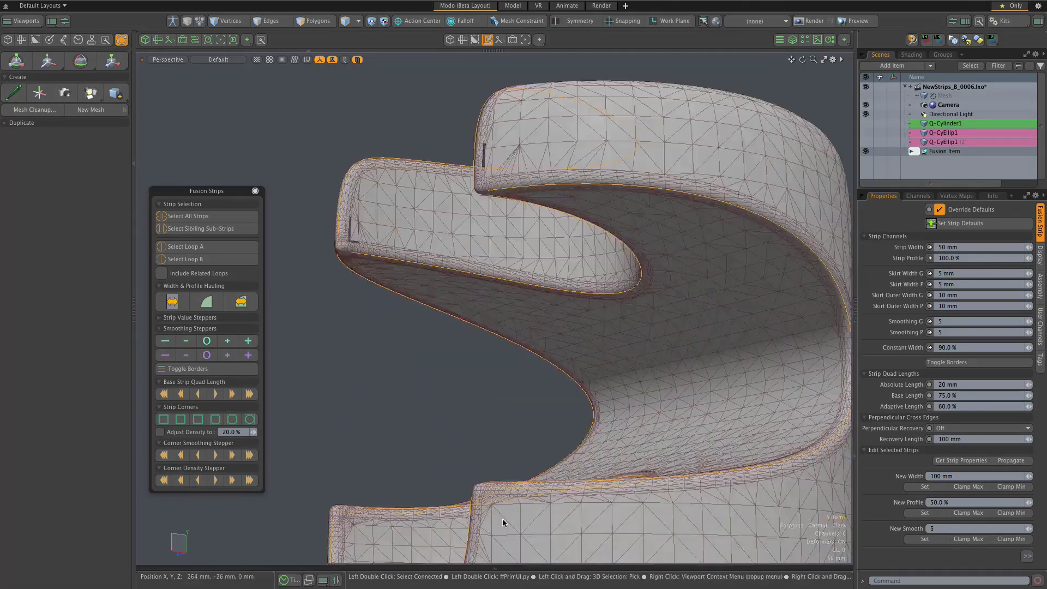
scroll(480, 463, up, 3)
scroll(499, 362, up, 3)
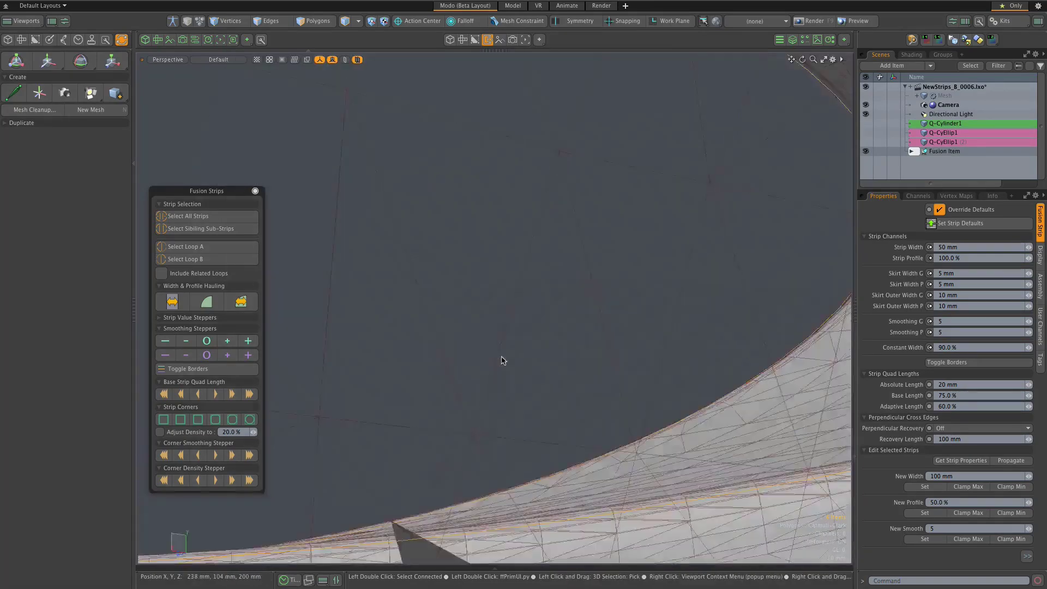
scroll(501, 361, down, 6)
scroll(501, 359, down, 5)
scroll(409, 169, up, 4)
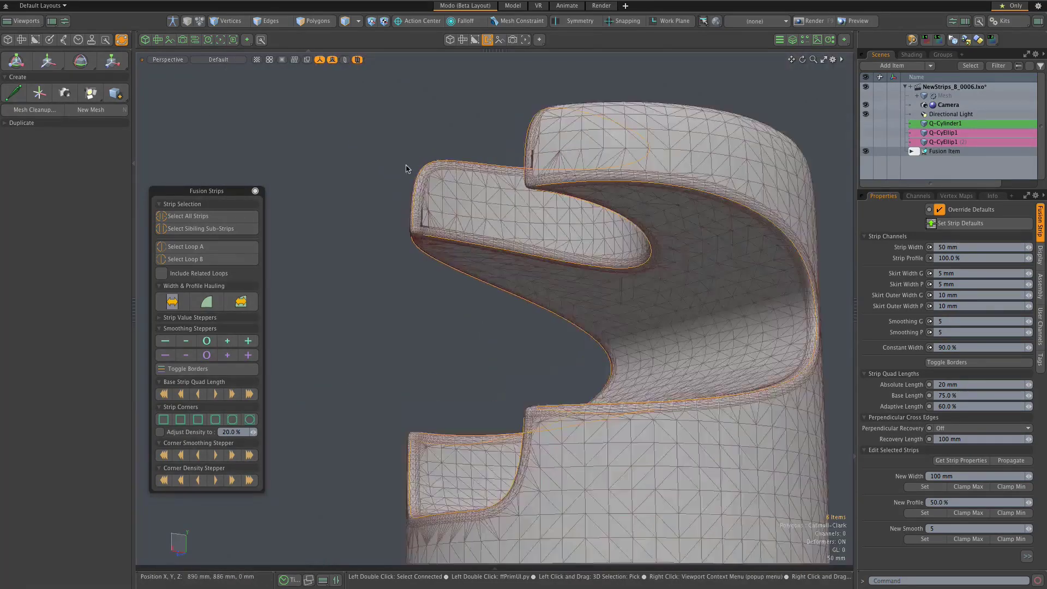
scroll(442, 227, up, 2)
scroll(438, 260, up, 2)
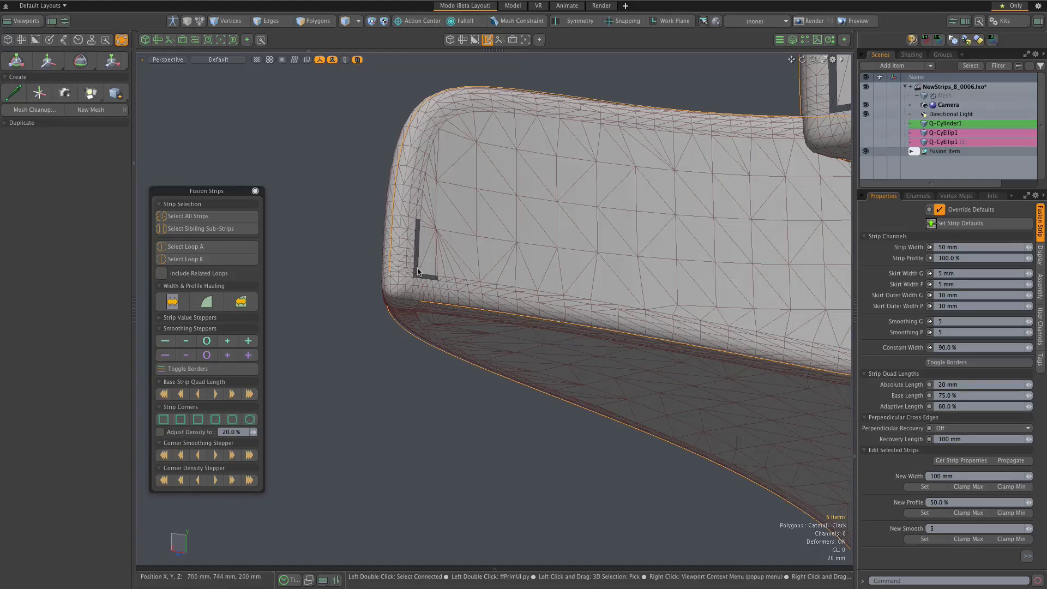
Examine the L-shaped gap between the corner strips and the wall's flat face up close.
scroll(417, 271, up, 1)
scroll(419, 277, up, 3)
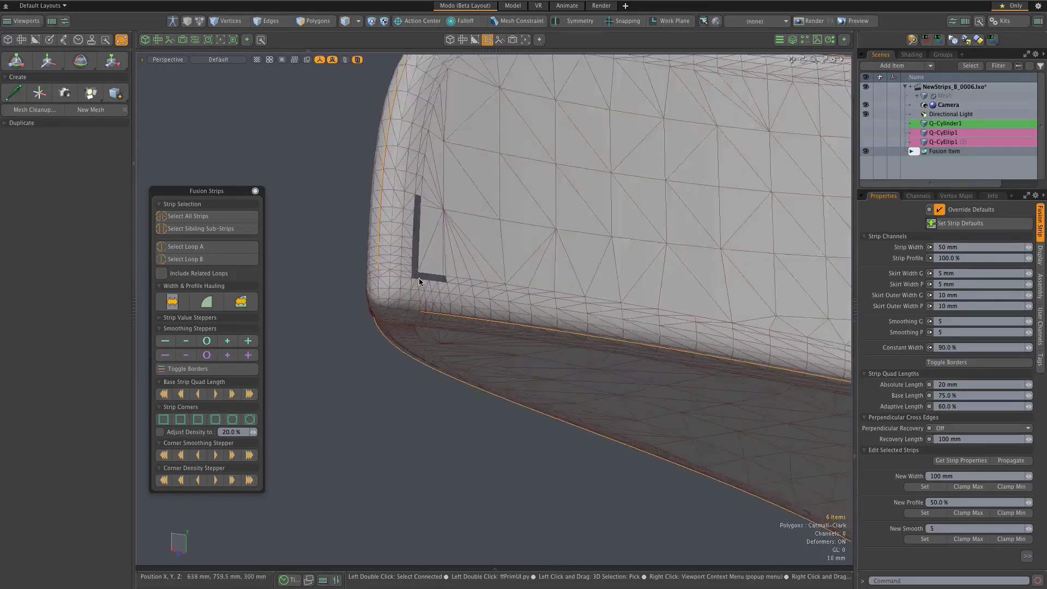
scroll(419, 281, down, 2)
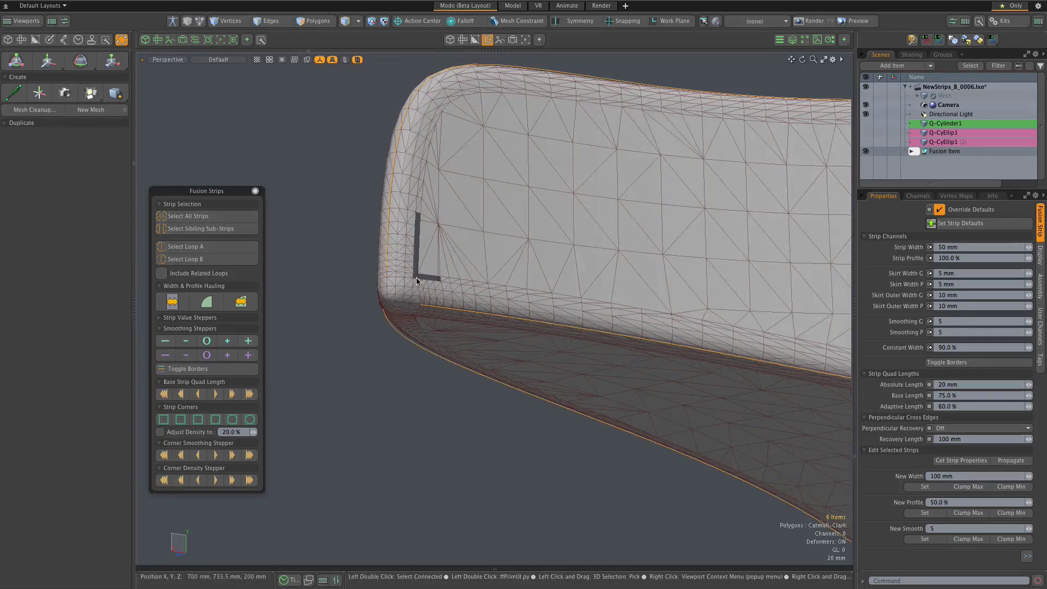
scroll(417, 280, up, 1)
scroll(419, 282, down, 1)
scroll(421, 283, up, 1)
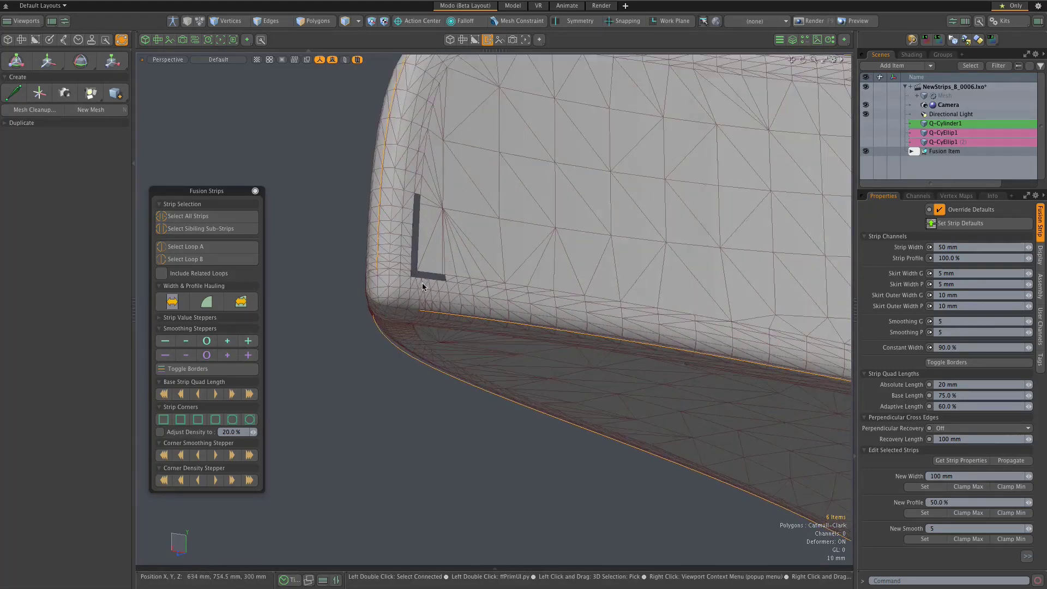
scroll(435, 297, up, 2)
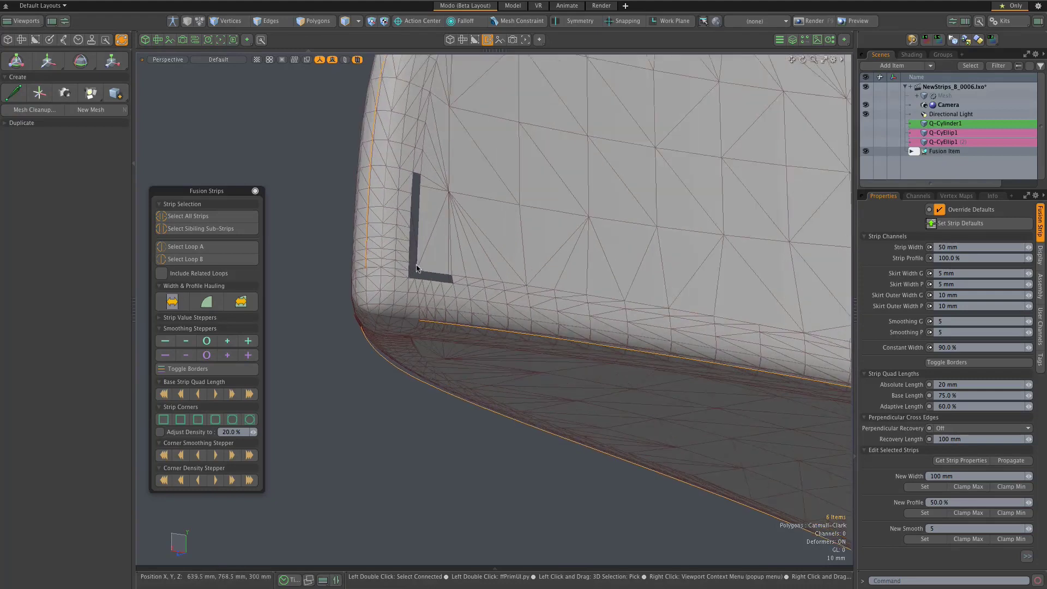
scroll(435, 298, up, 1)
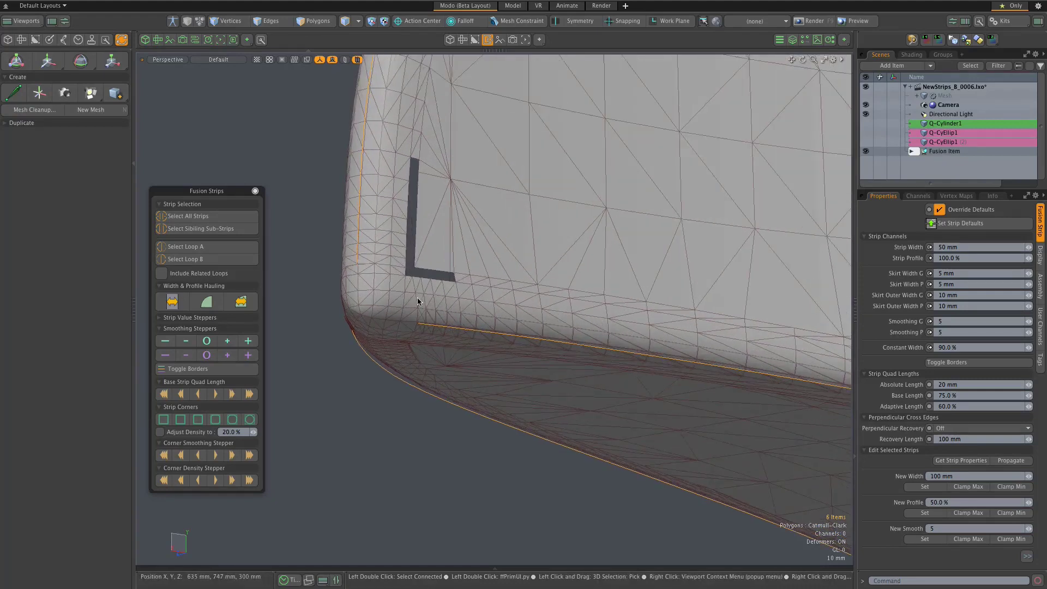
scroll(545, 304, down, 2)
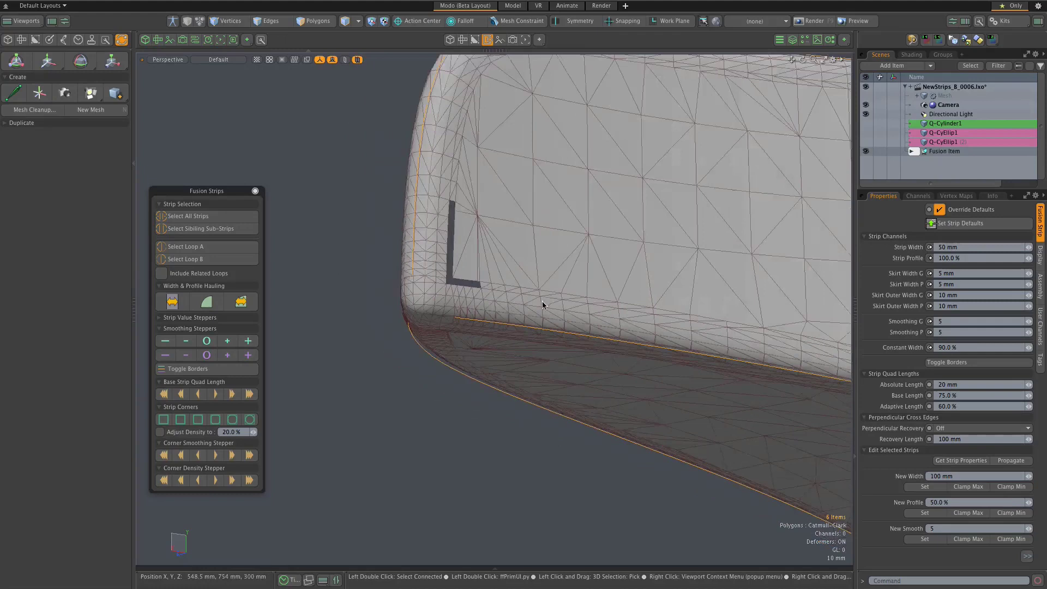
scroll(446, 303, up, 1)
scroll(446, 303, up, 1)
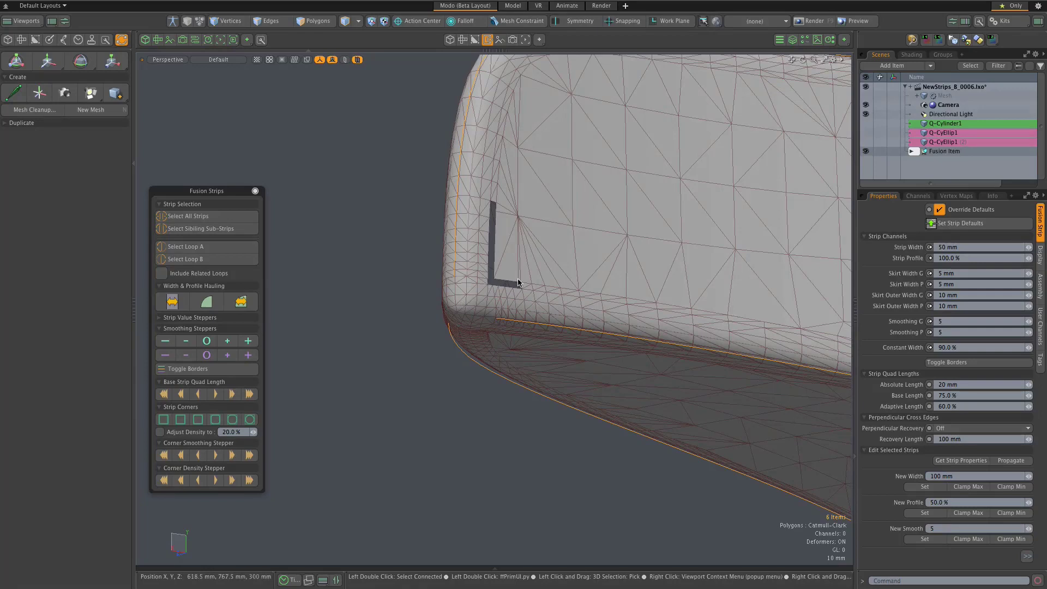
Set the Fusion Item's Strip Skirt Rows to 1.
click(935, 152)
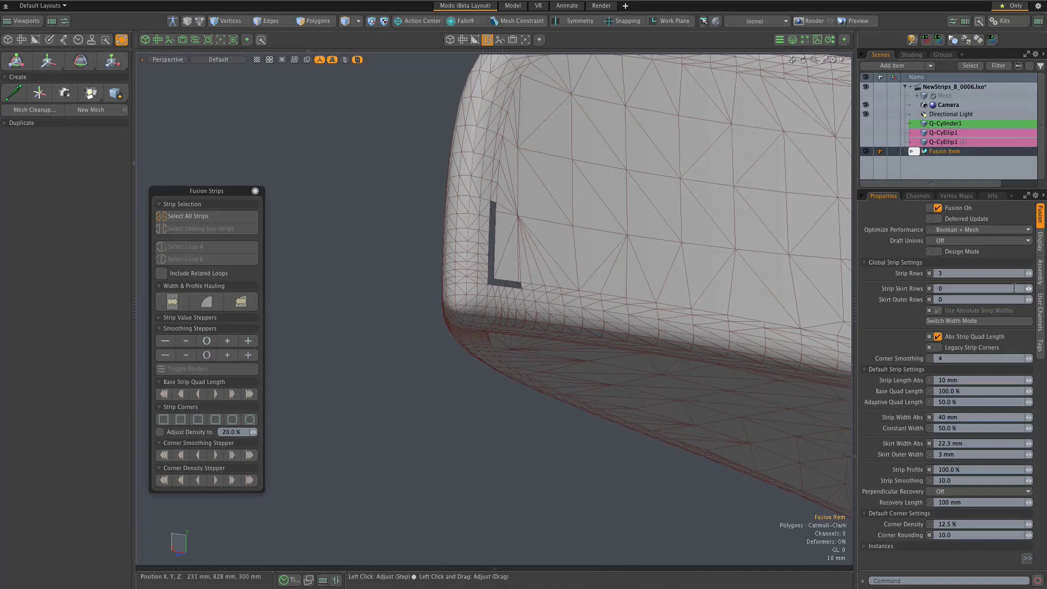
click(1029, 290)
alt+drag(544, 261, 514, 288)
scroll(514, 288, up, 5)
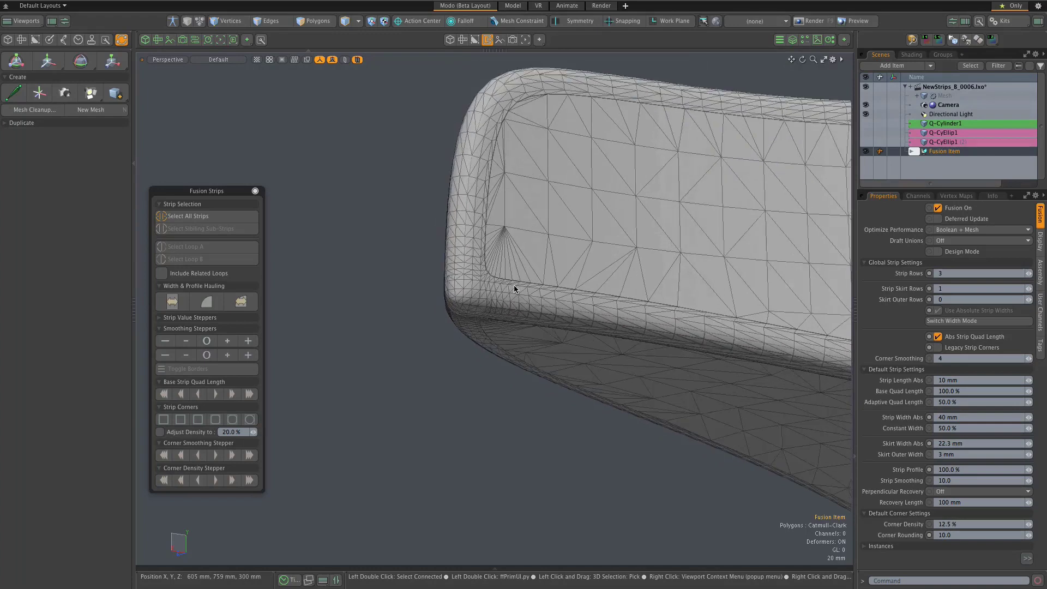
Select all strips, try the third and fourth Strip Corners presets, and apply the second preset, checking the corner closely.
click(208, 221)
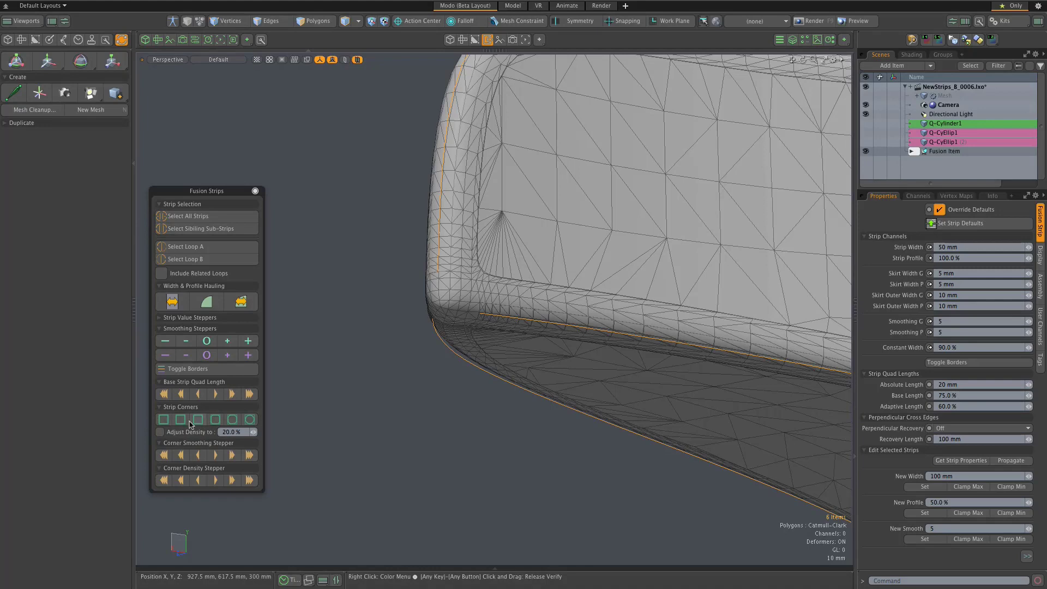
click(198, 420)
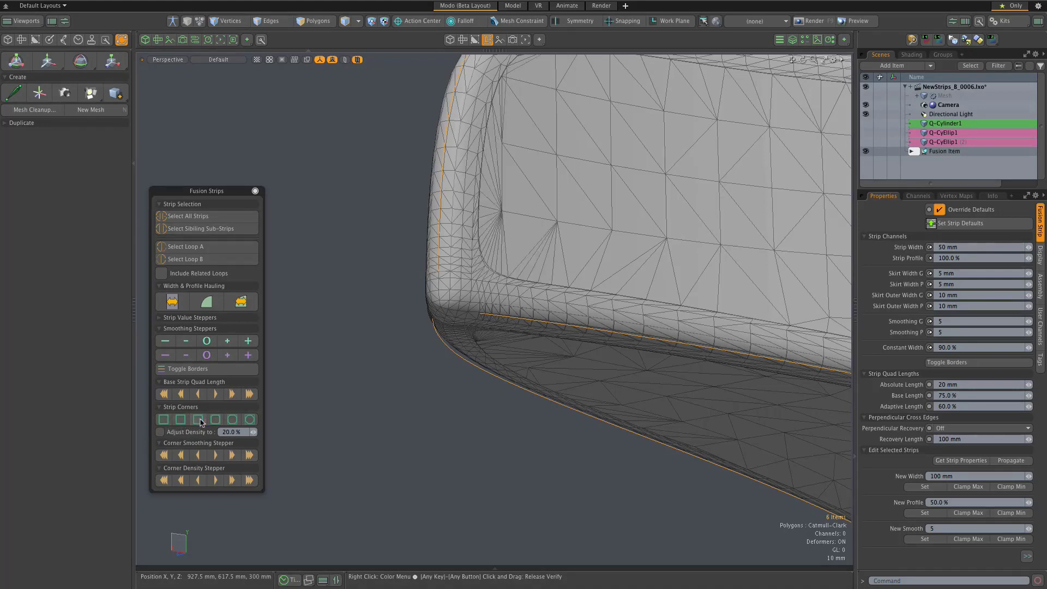
click(216, 420)
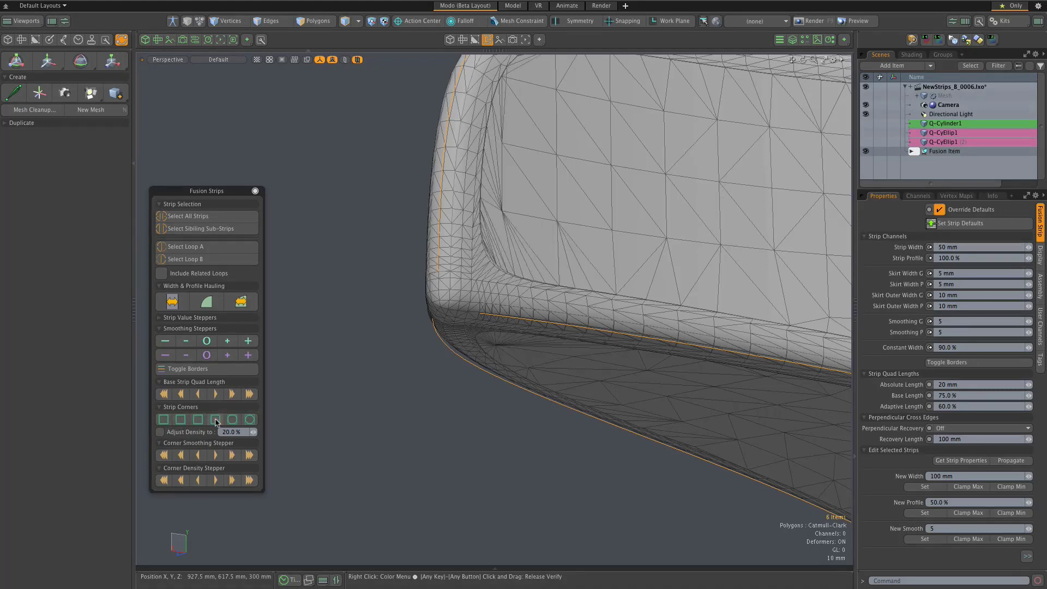
click(181, 420)
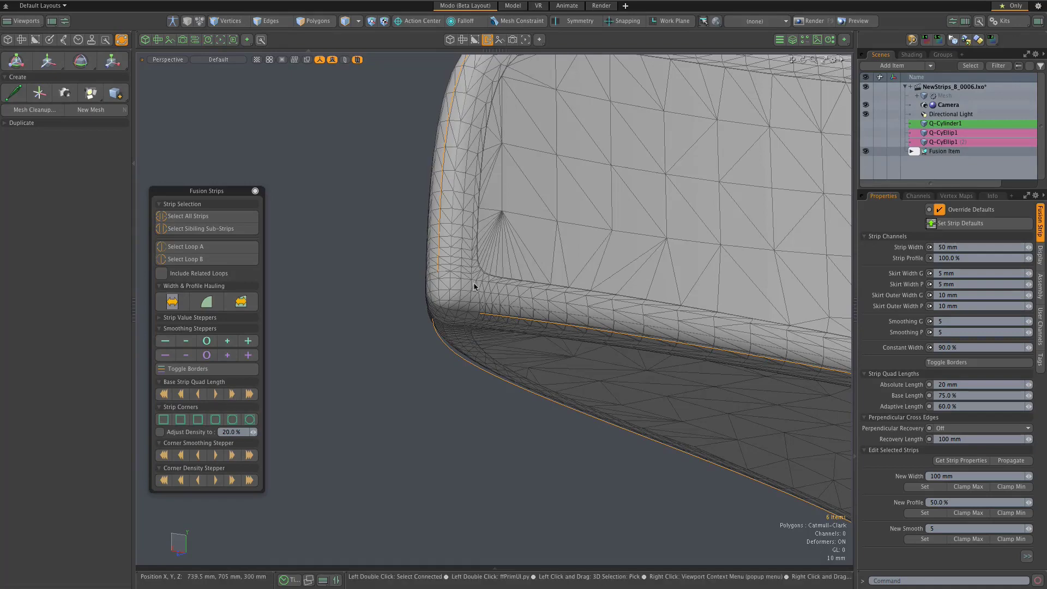
scroll(485, 271, up, 3)
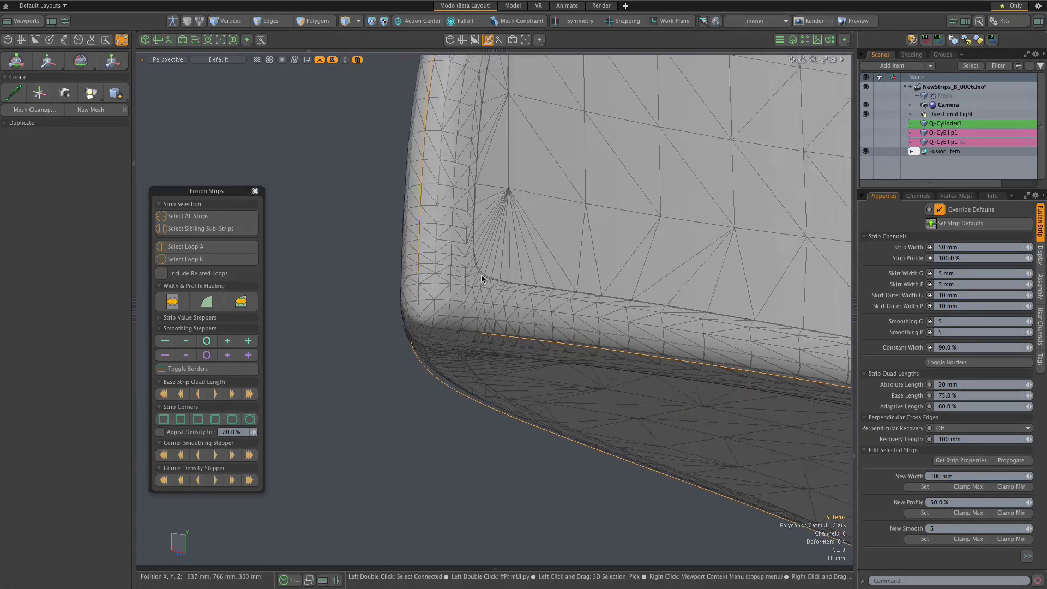
scroll(482, 278, down, 2)
key(alt)
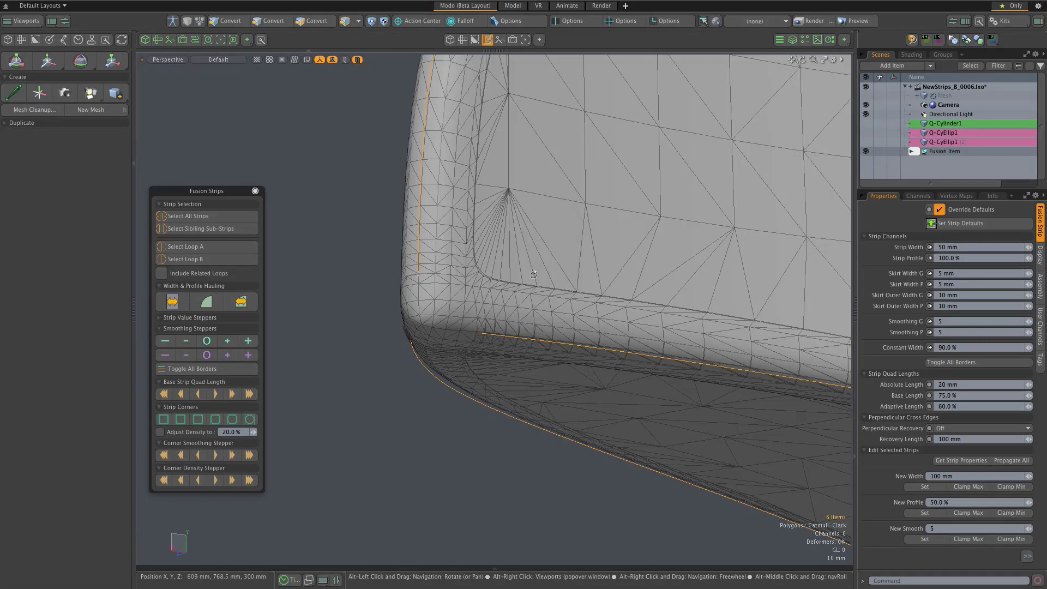
mouse_move(533, 256)
alt+mouse_down()
mouse_move(508, 264)
mouse_move(532, 229)
mouse_move(517, 226)
mouse_move(420, 276)
mouse_move(494, 256)
alt+mouse_up()
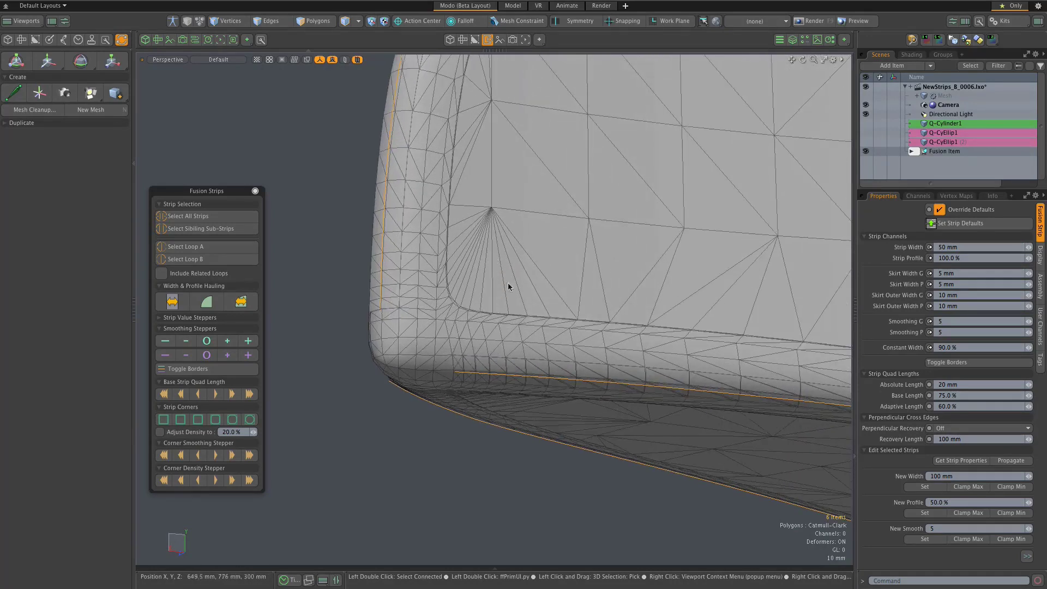
Review the Fusion Item's skirt row settings and all strips' skirt width channels, comparing them with the skirt around the wall's corner.
click(948, 153)
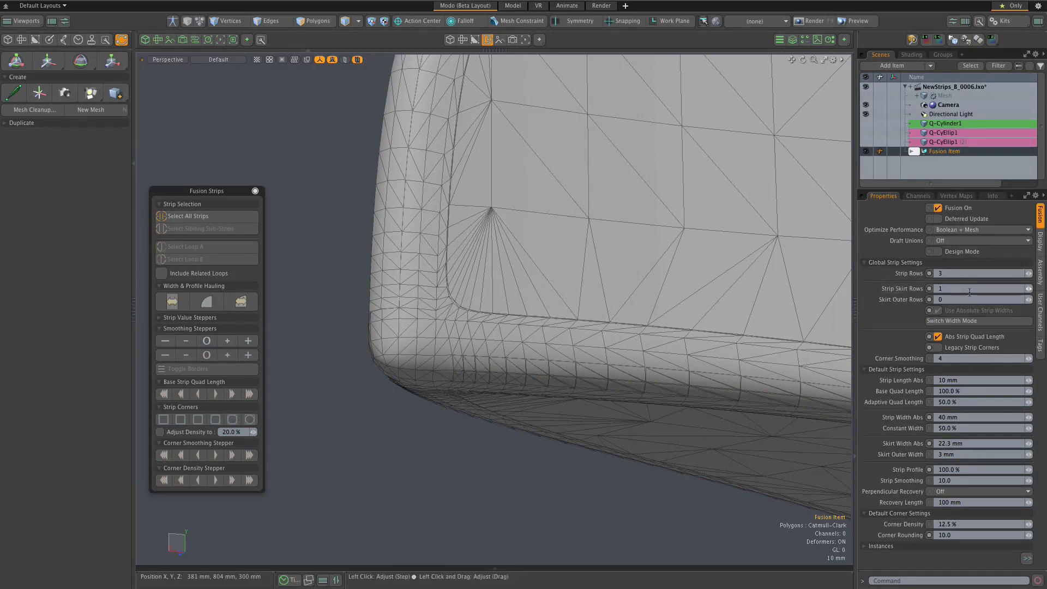
click(194, 217)
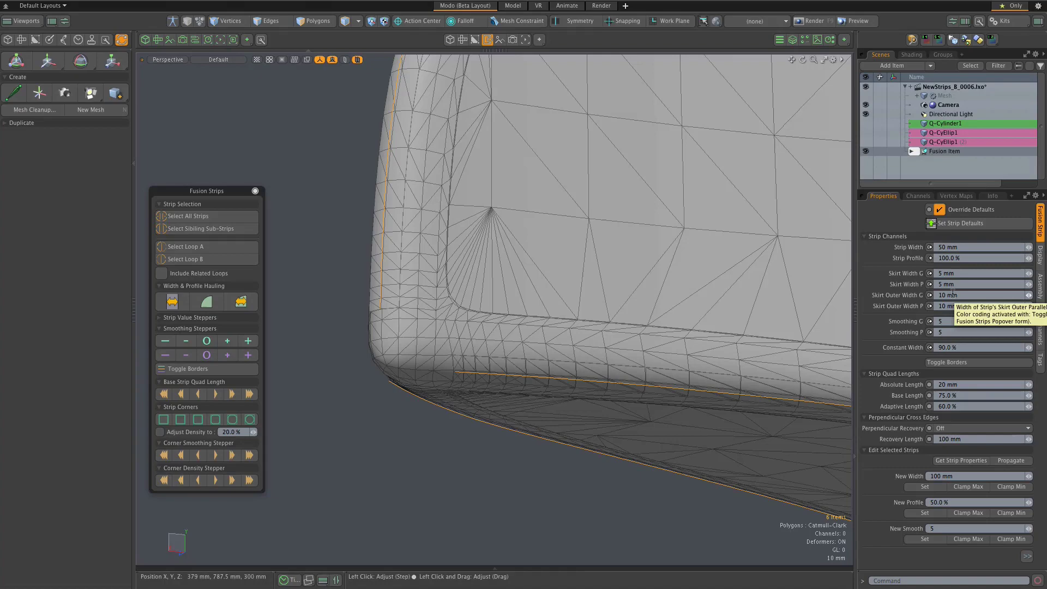
scroll(384, 365, down, 5)
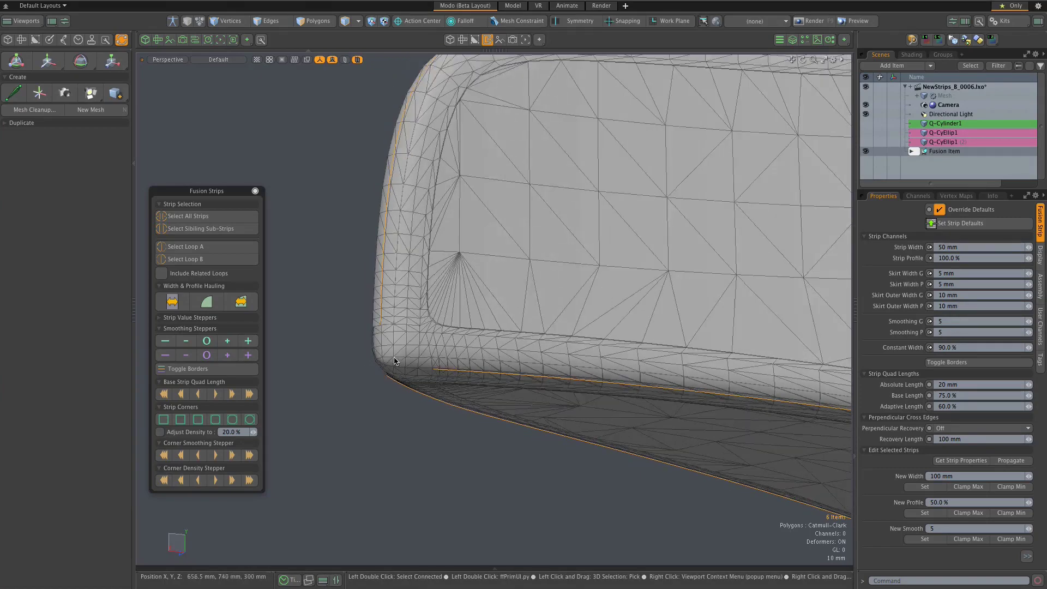
scroll(513, 339, up, 2)
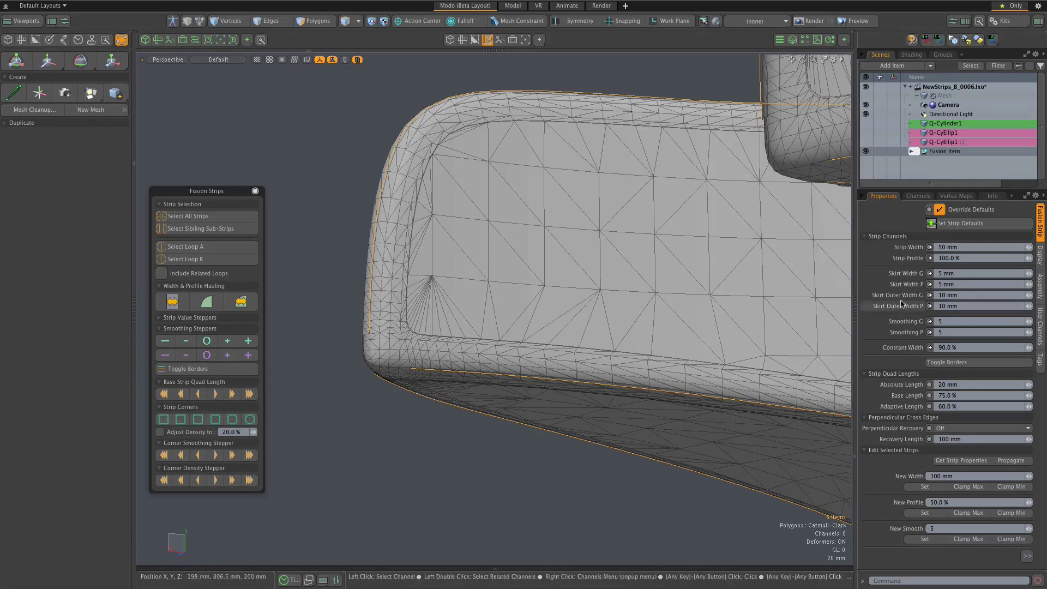
alt+drag(425, 299, 471, 304)
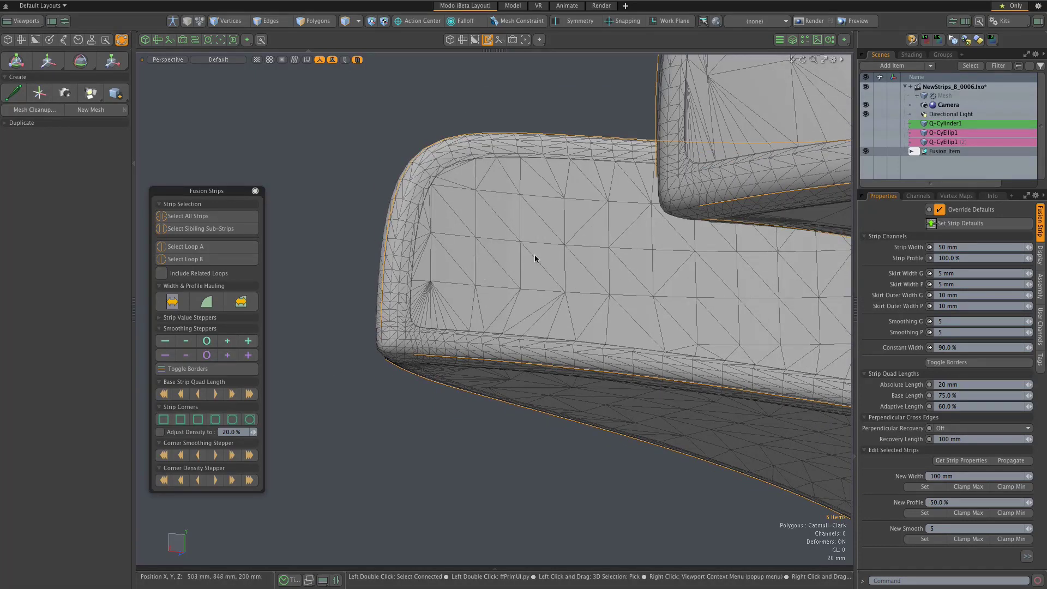
alt+drag(537, 256, 538, 257)
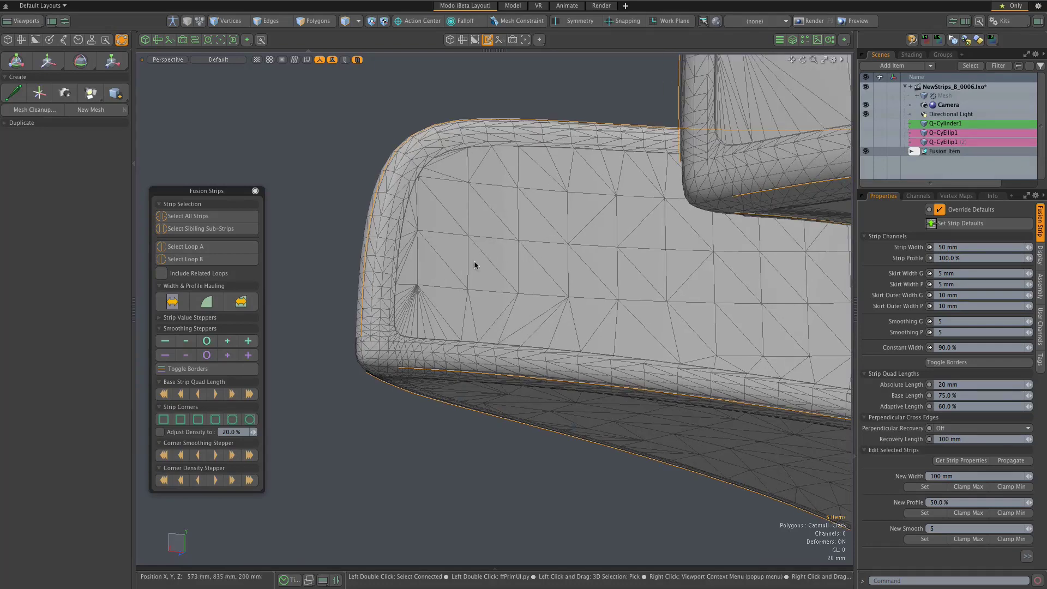
alt+drag(464, 261, 494, 249)
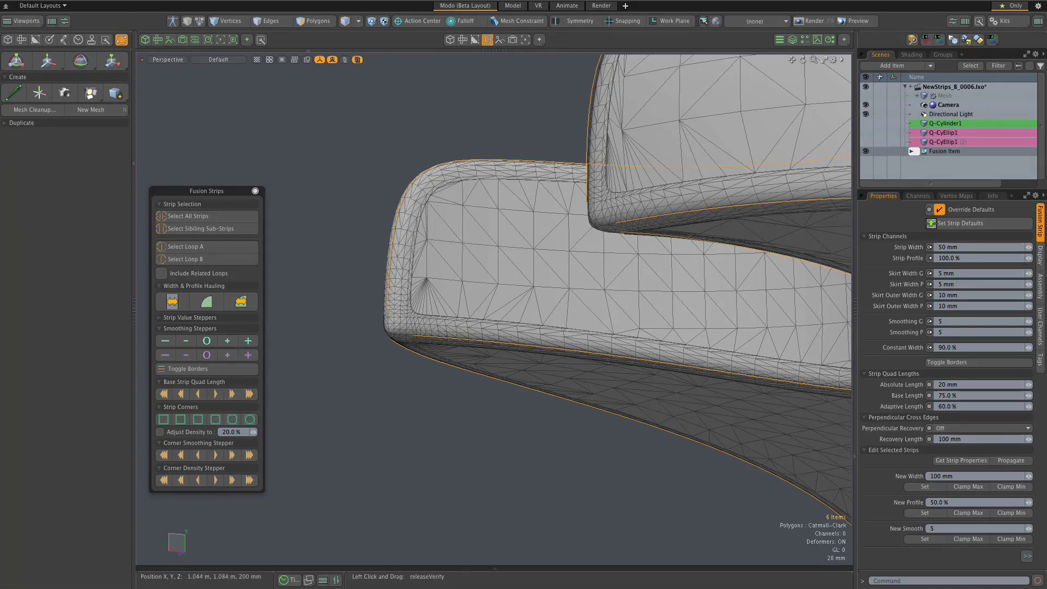
Open the recent scene NewStrips_B_0005.lxo and bring the whole notched cylinder into view.
click(65, 0)
mouse_move(120, 51)
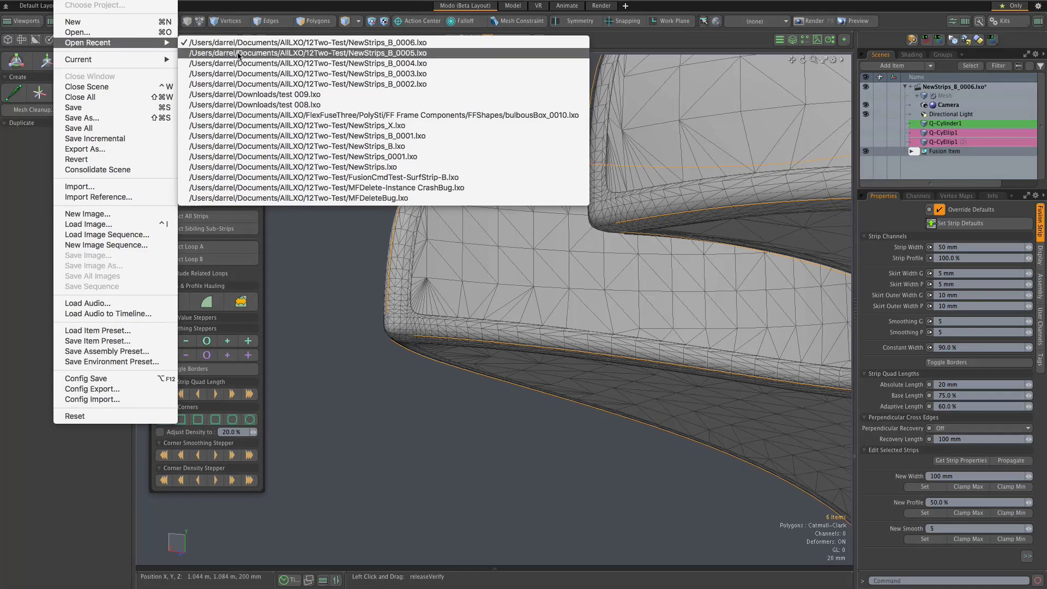
click(481, 237)
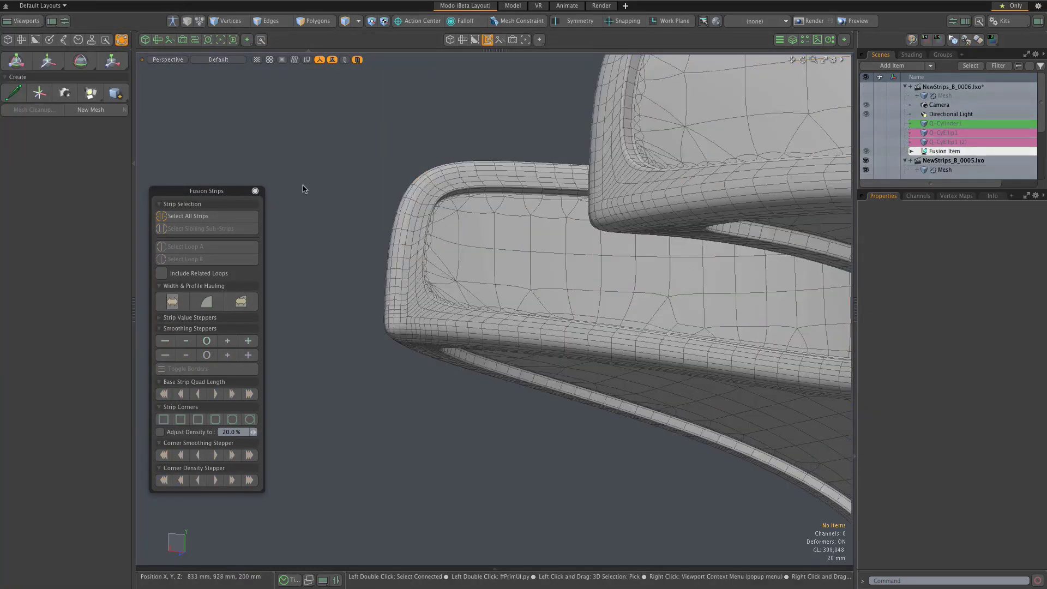
key(alt)
alt+drag(374, 184, 411, 260)
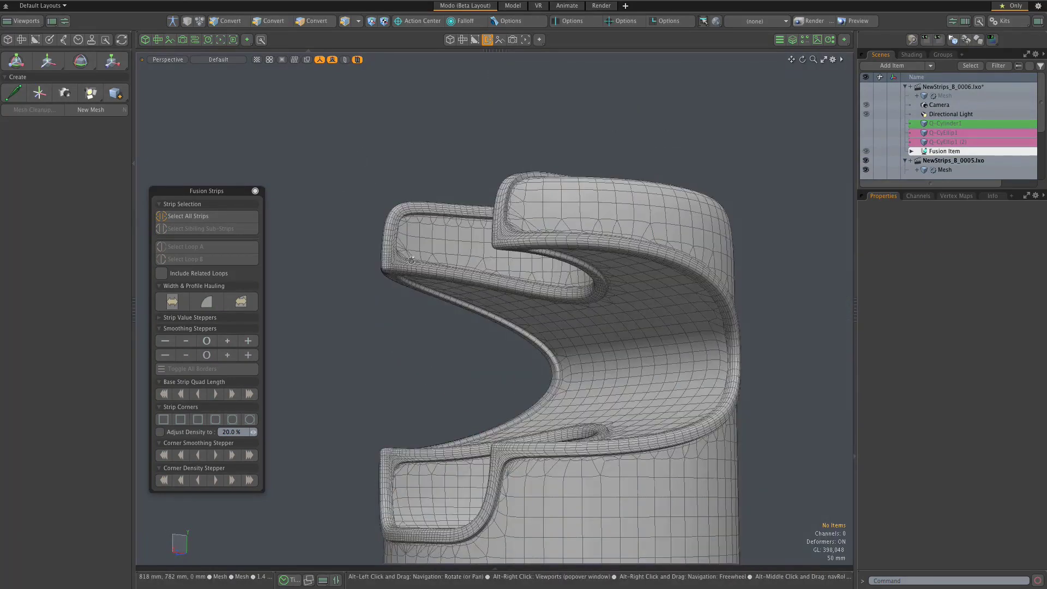
alt+drag(635, 138, 640, 112)
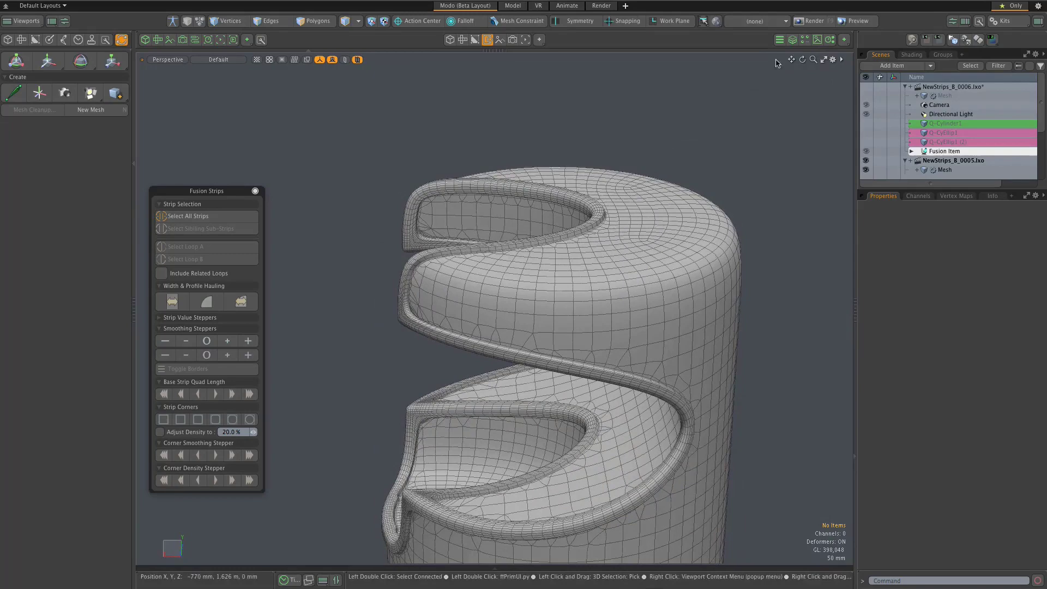
Show the mesh operations list and closely examine the recessed strip edges and corners of the notched cylinder's upper and lower walls.
click(792, 41)
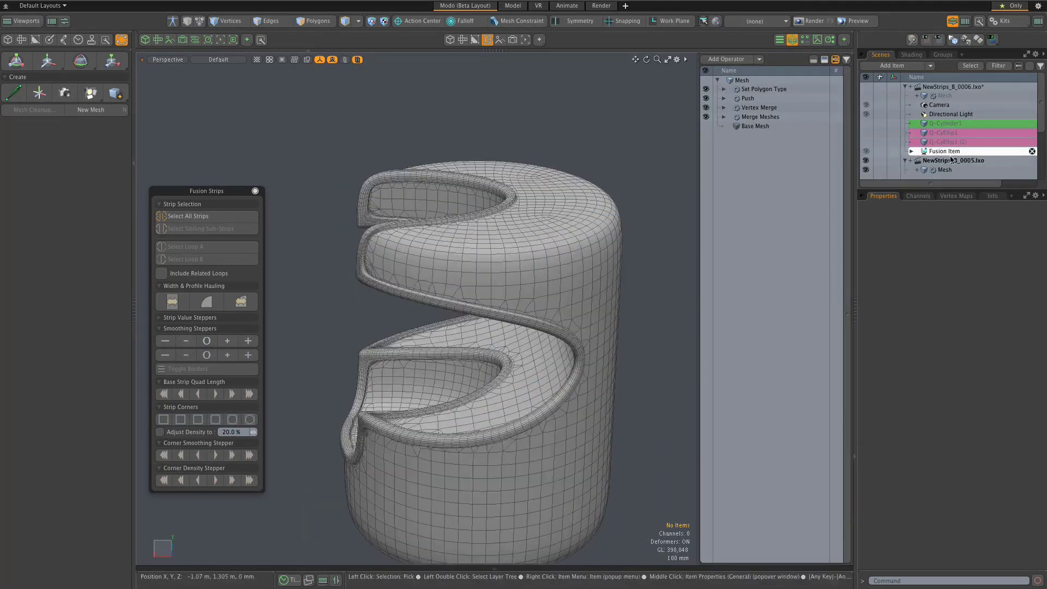
scroll(332, 187, up, 3)
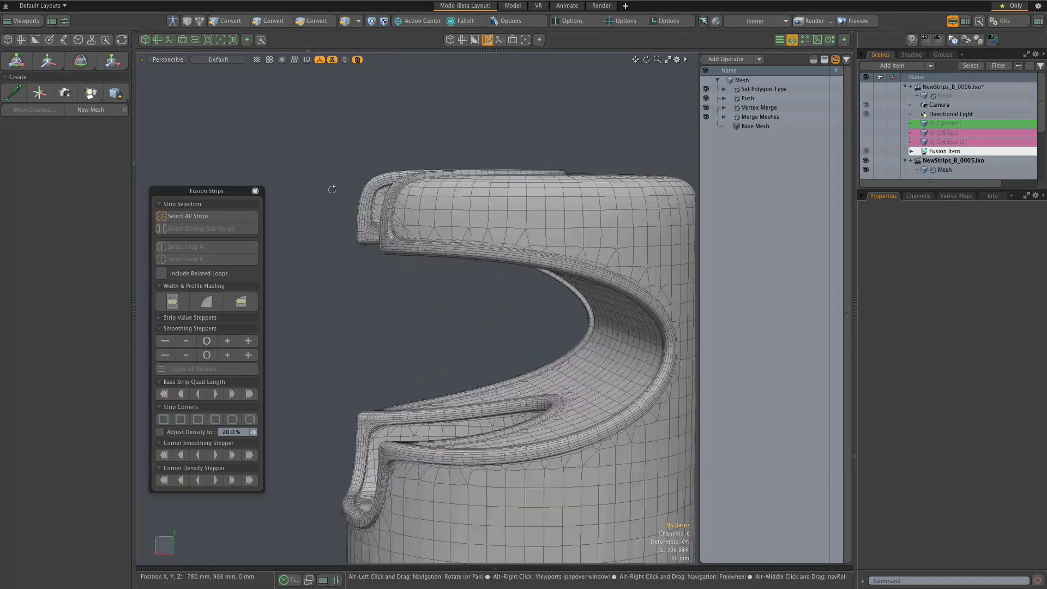
scroll(369, 329, up, 2)
scroll(363, 329, down, 3)
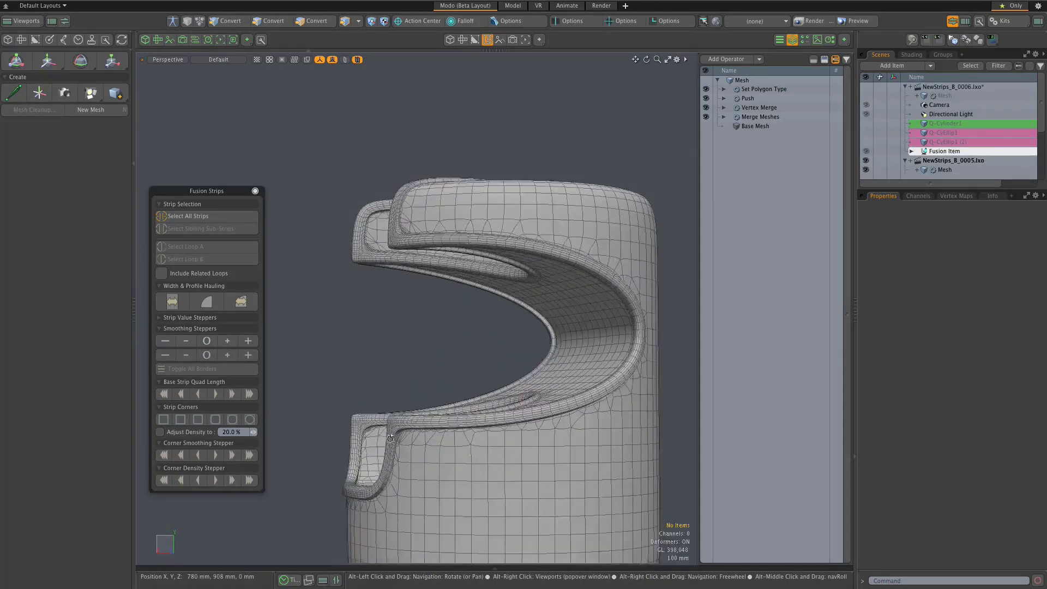
scroll(382, 261, up, 5)
scroll(387, 207, down, 2)
scroll(378, 214, up, 2)
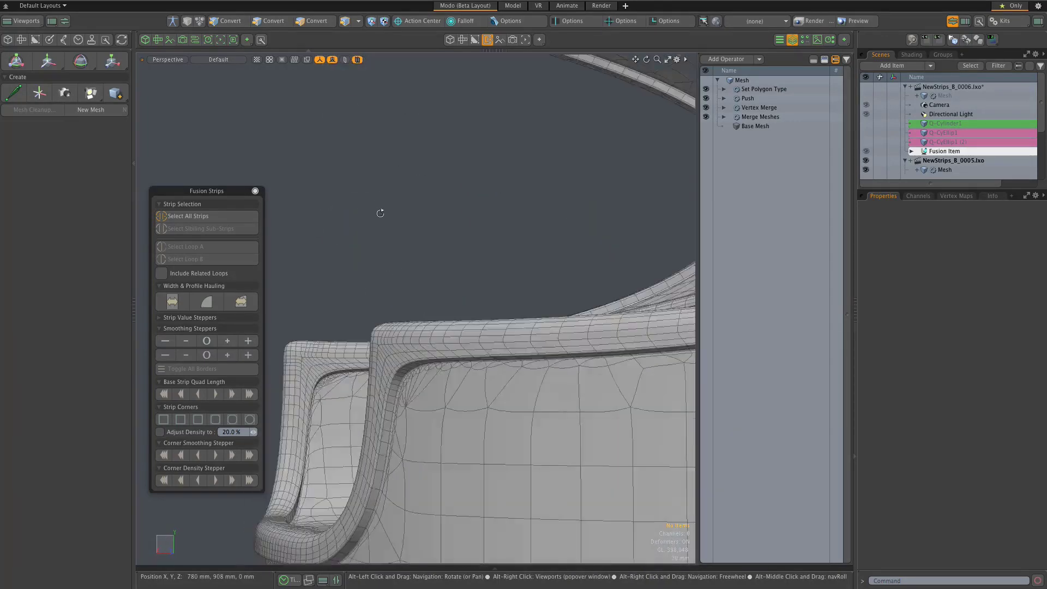
alt+drag(412, 393, 451, 386)
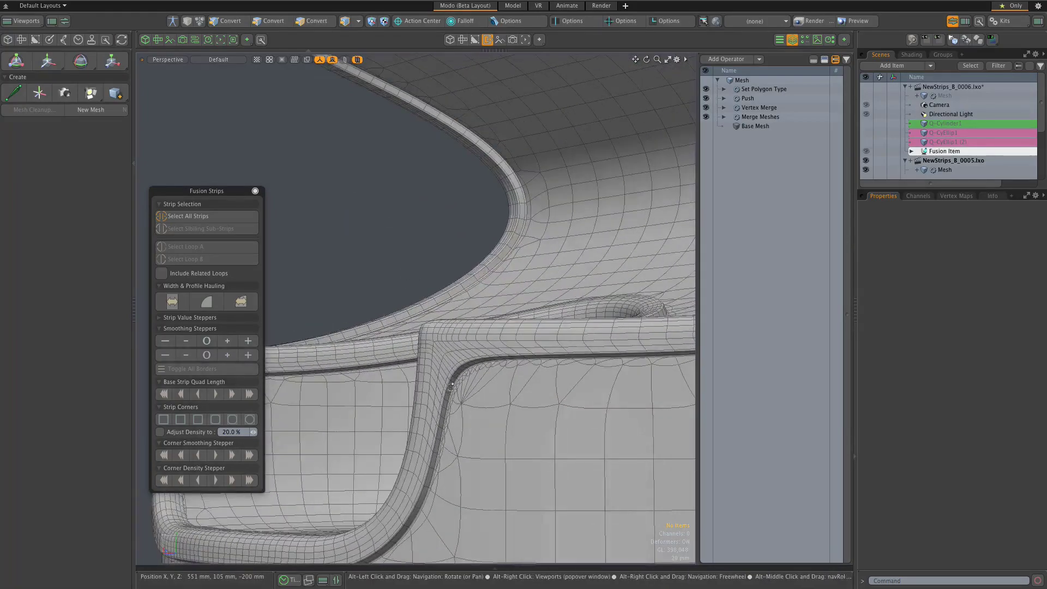
alt+drag(434, 243, 750, 140)
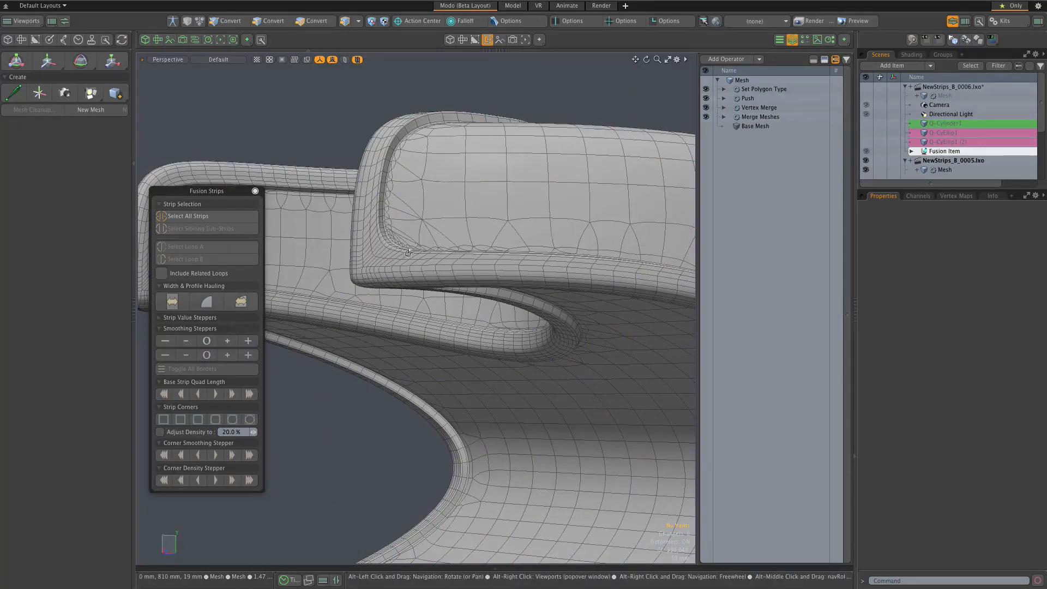
alt+drag(400, 256, 407, 236)
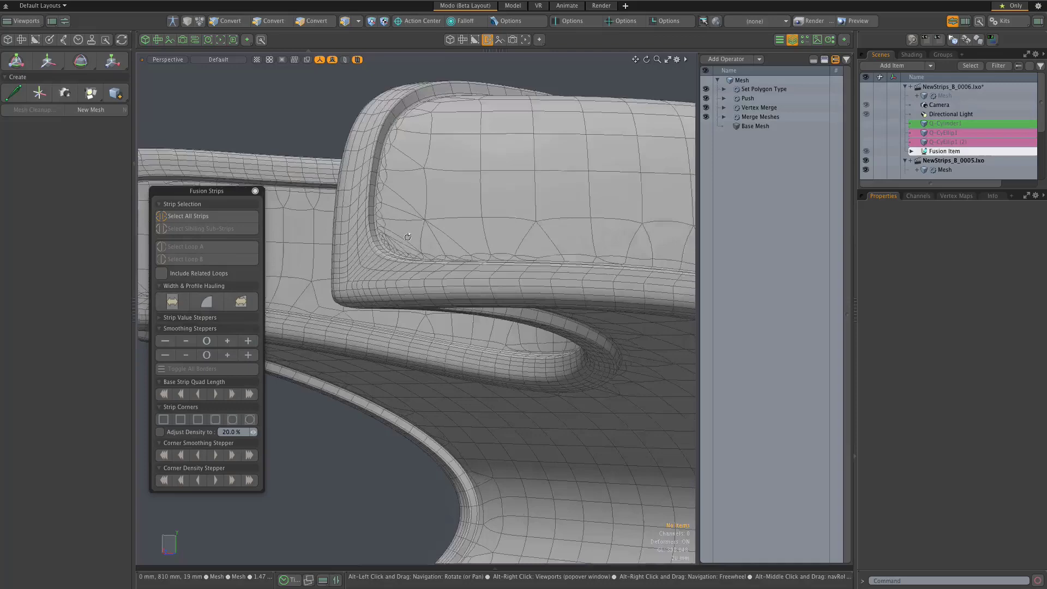
scroll(414, 239, down, 10)
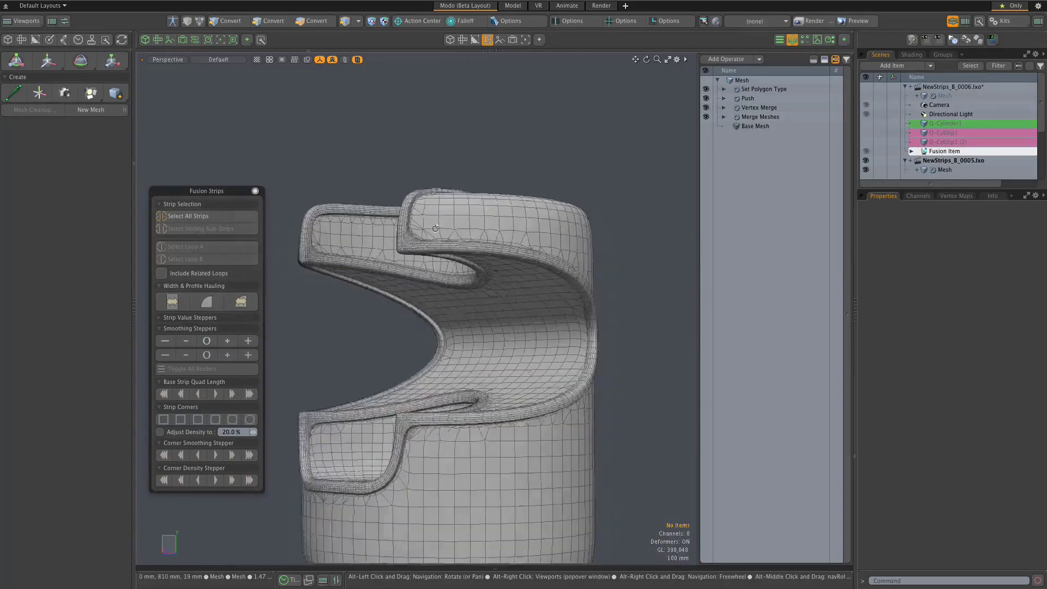
scroll(390, 461, up, 8)
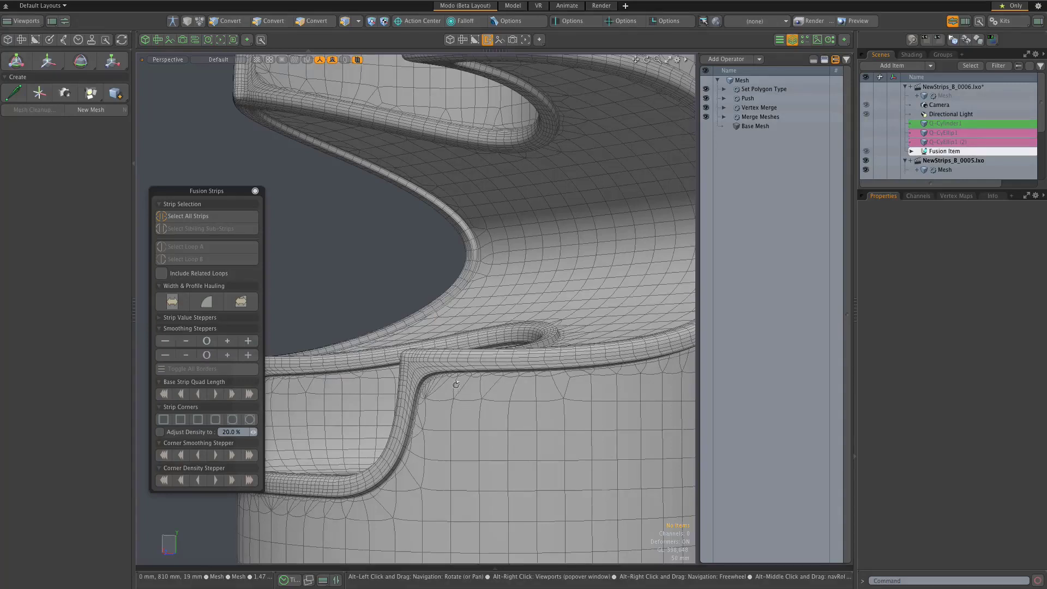
alt+drag(456, 384, 457, 387)
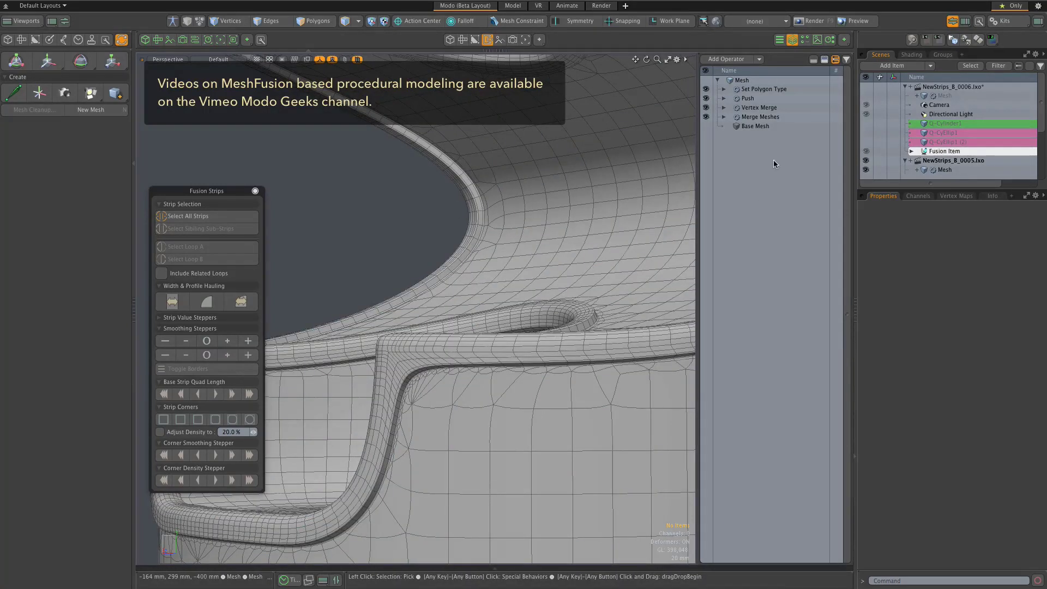
Expand the sources of the Merge Meshes operation and select the Mesh item in the NewStrips_B_0005.lxo scene.
click(723, 117)
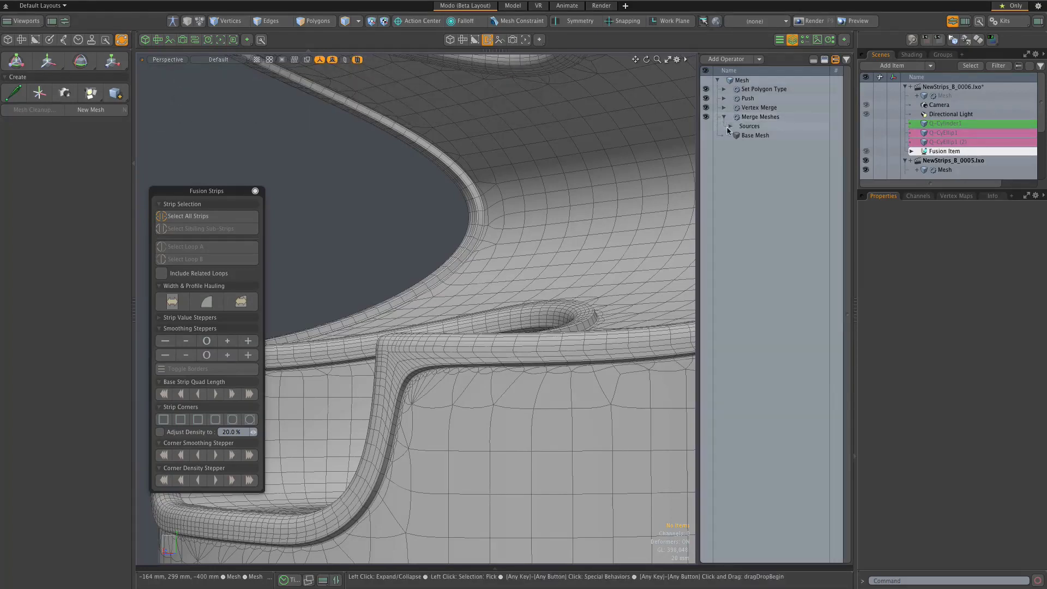
click(730, 126)
click(803, 133)
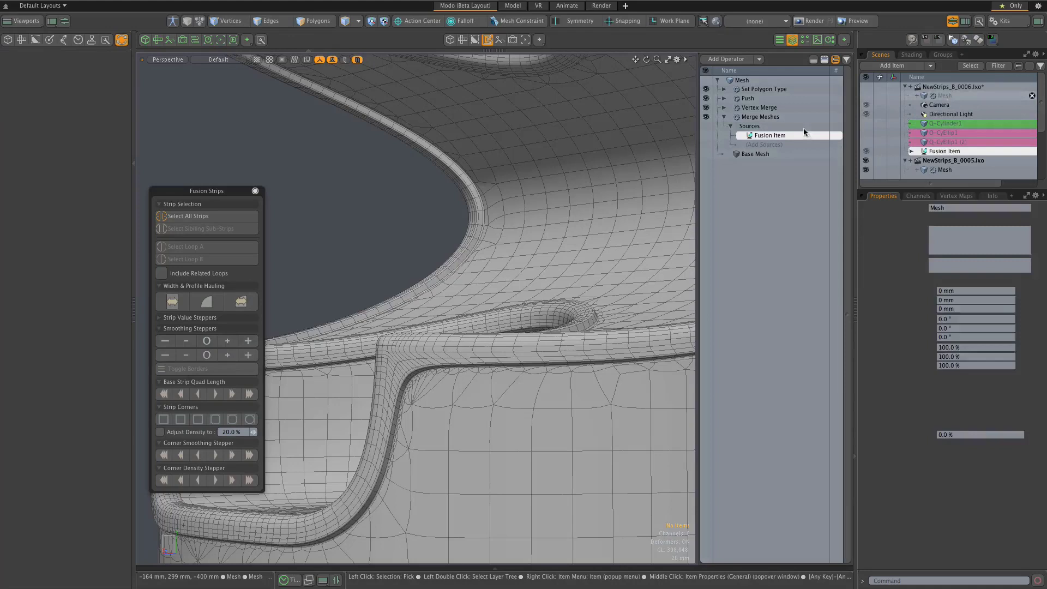
click(529, 172)
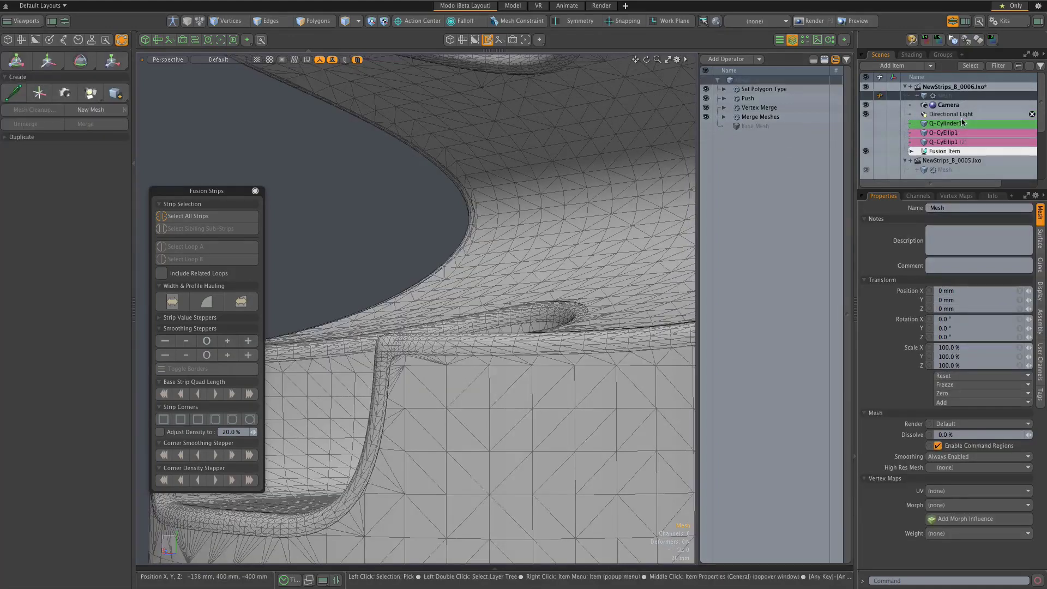
scroll(962, 118, down, 2)
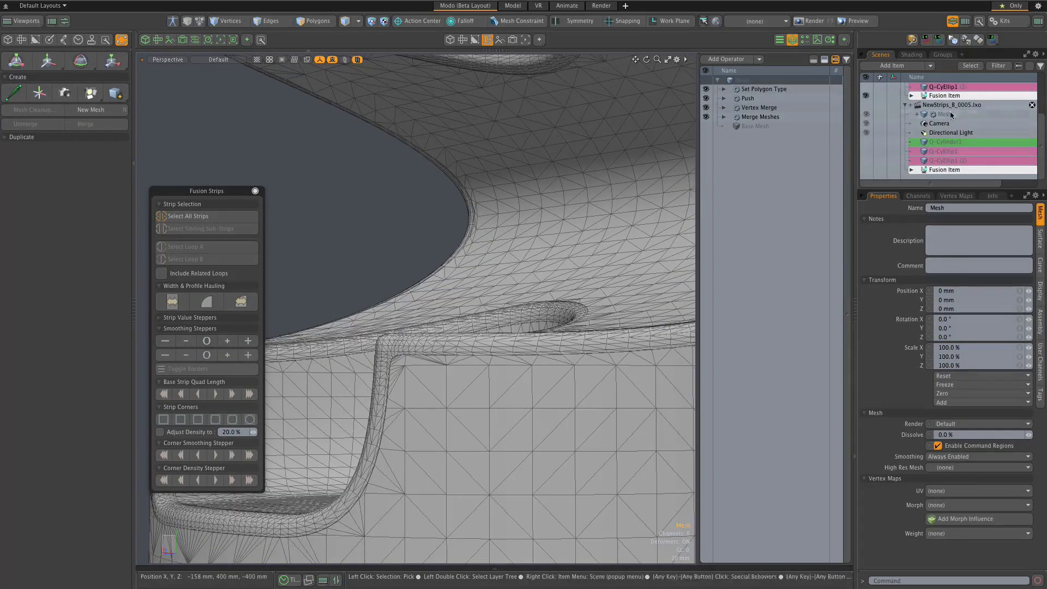
click(947, 115)
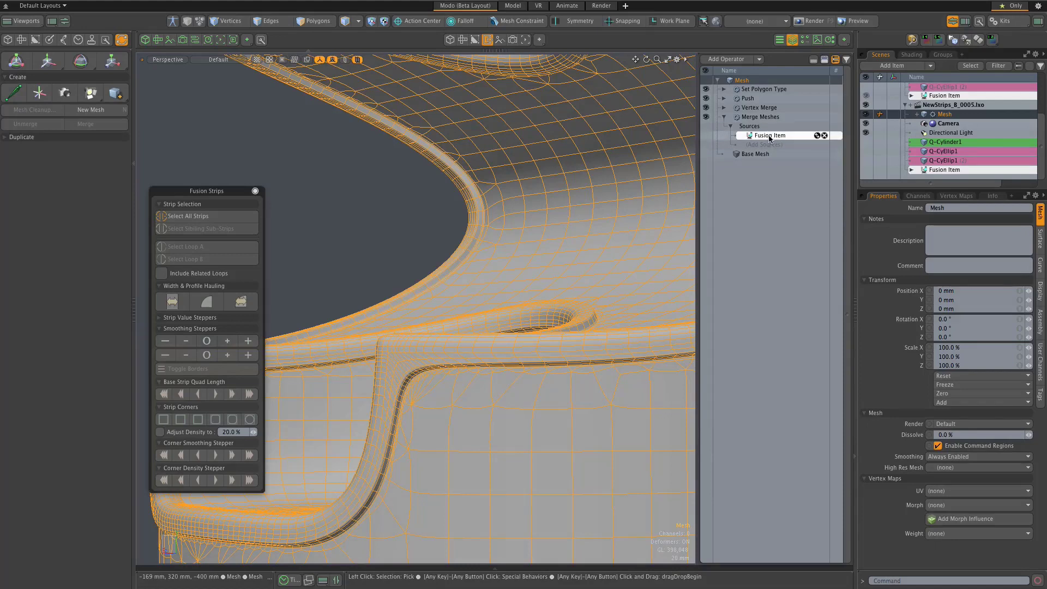
Review the Vertex Merge and Push operations' properties, expanding the selection inputs of both.
click(760, 108)
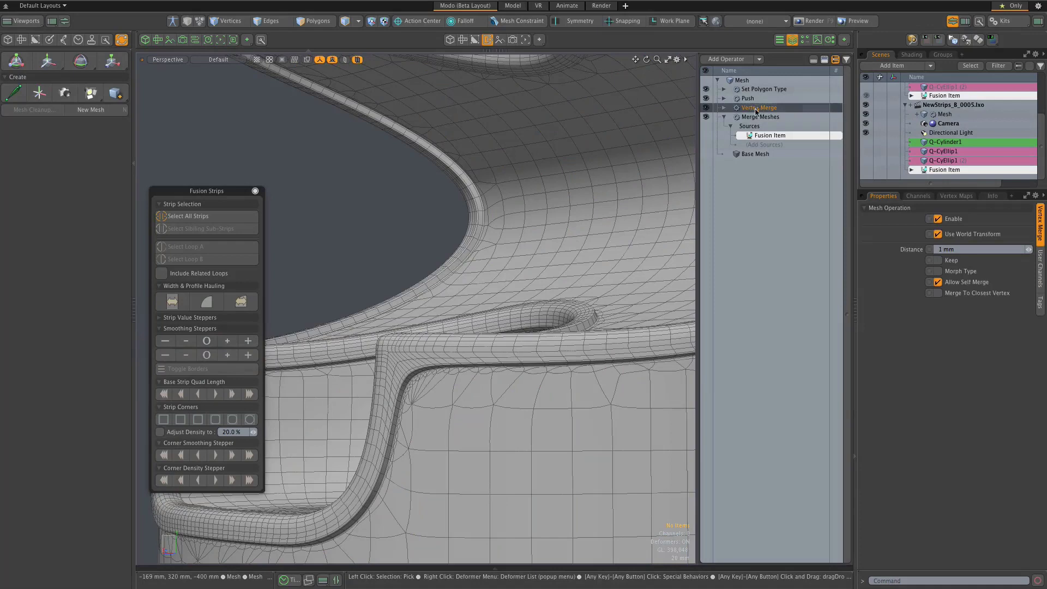
click(724, 107)
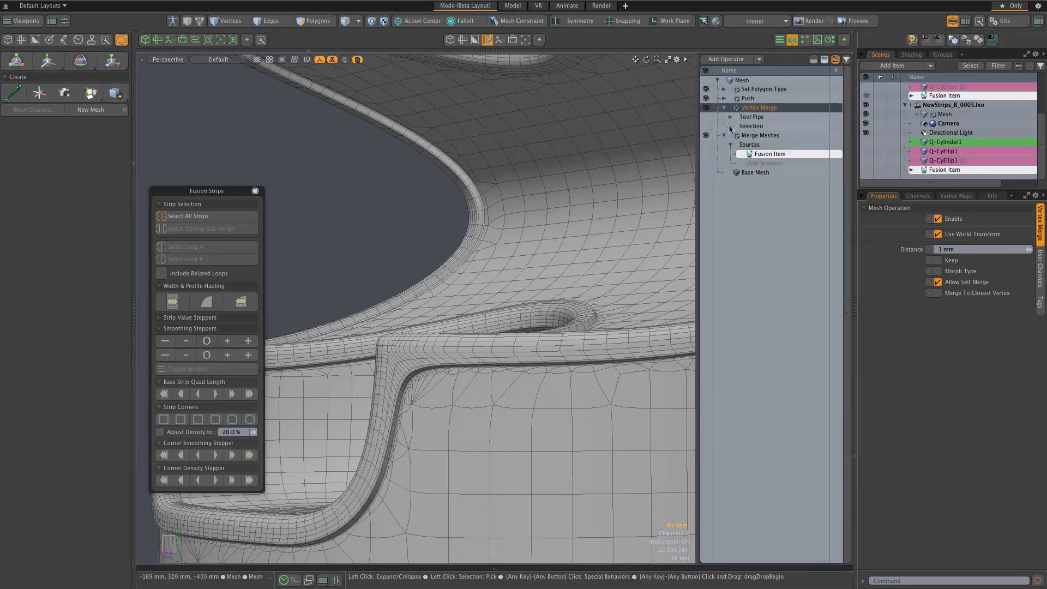
click(730, 127)
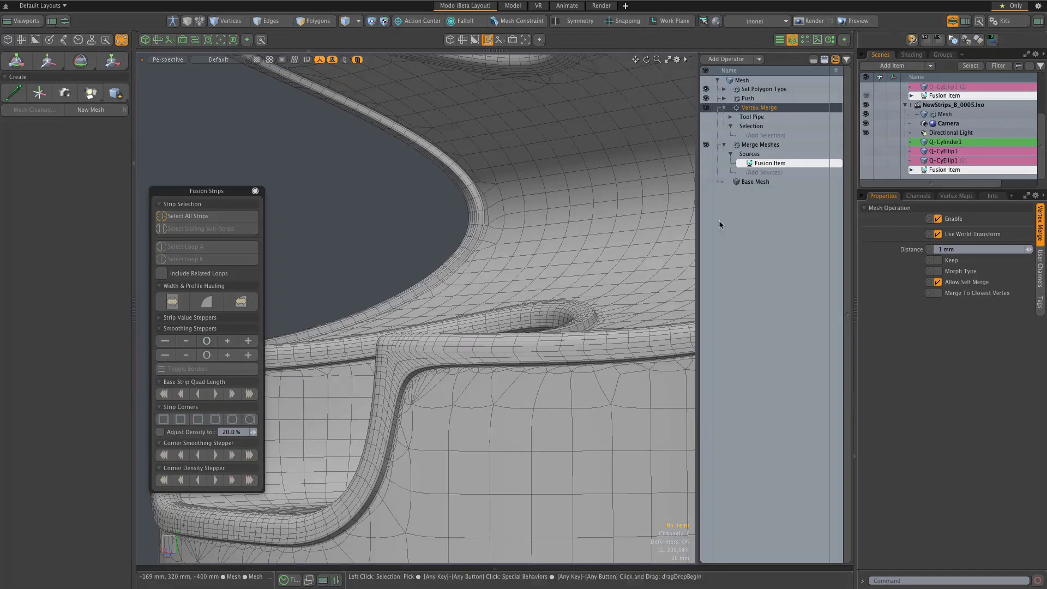
click(763, 101)
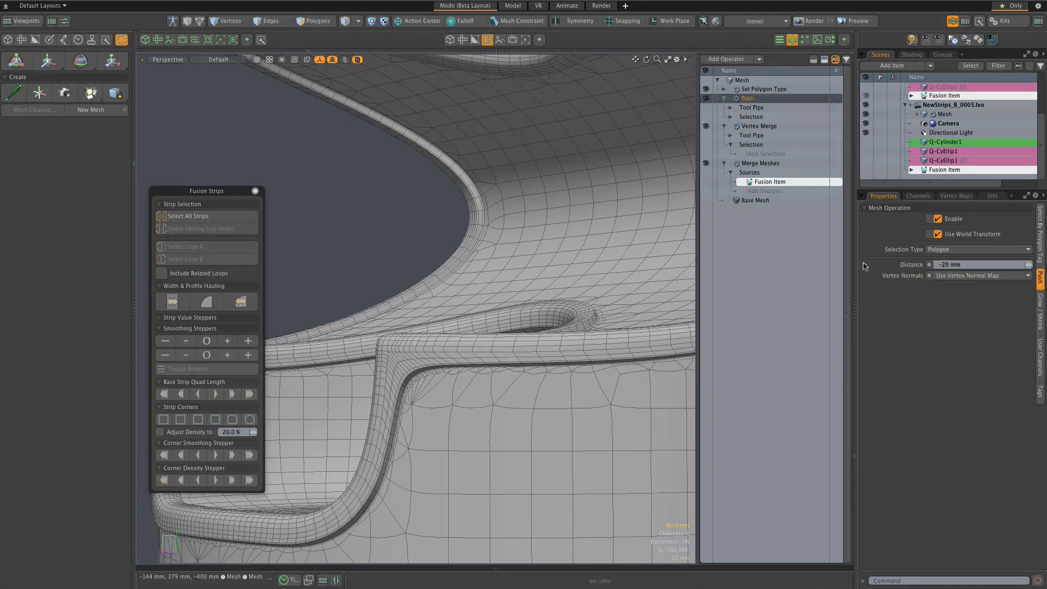
click(731, 117)
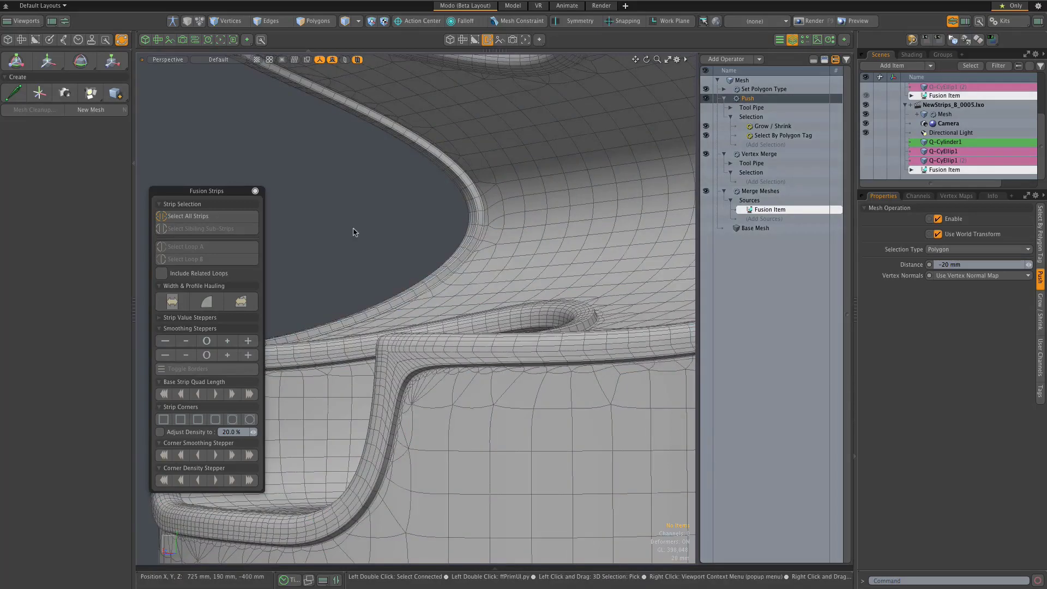
Hide the Mesh item and show the Fusion Item in NewStrips_B_0005.lxo, framing the wall's corner closely.
alt+drag(353, 227, 353, 220)
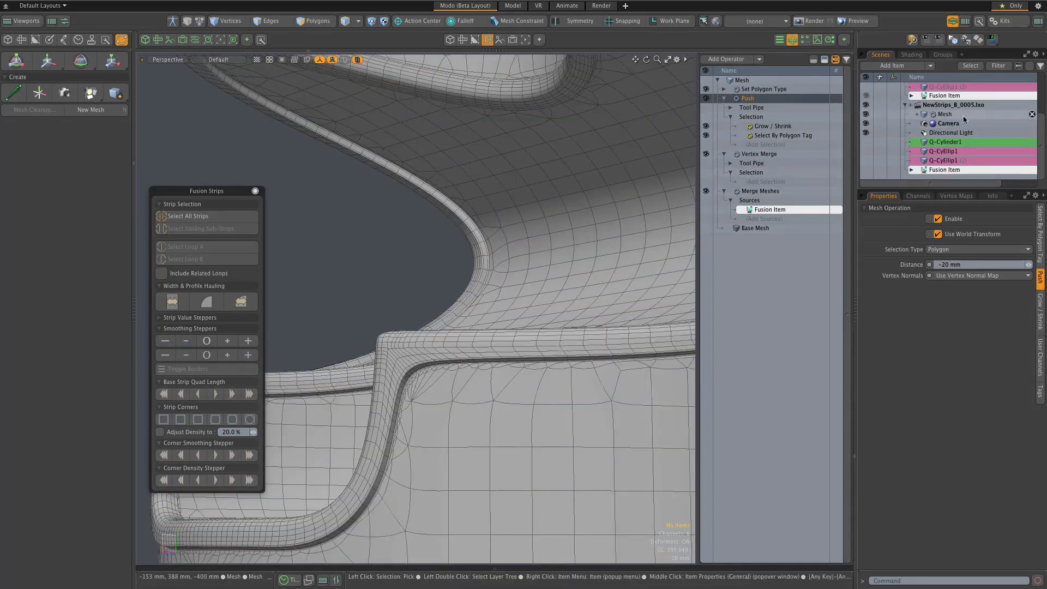
click(865, 114)
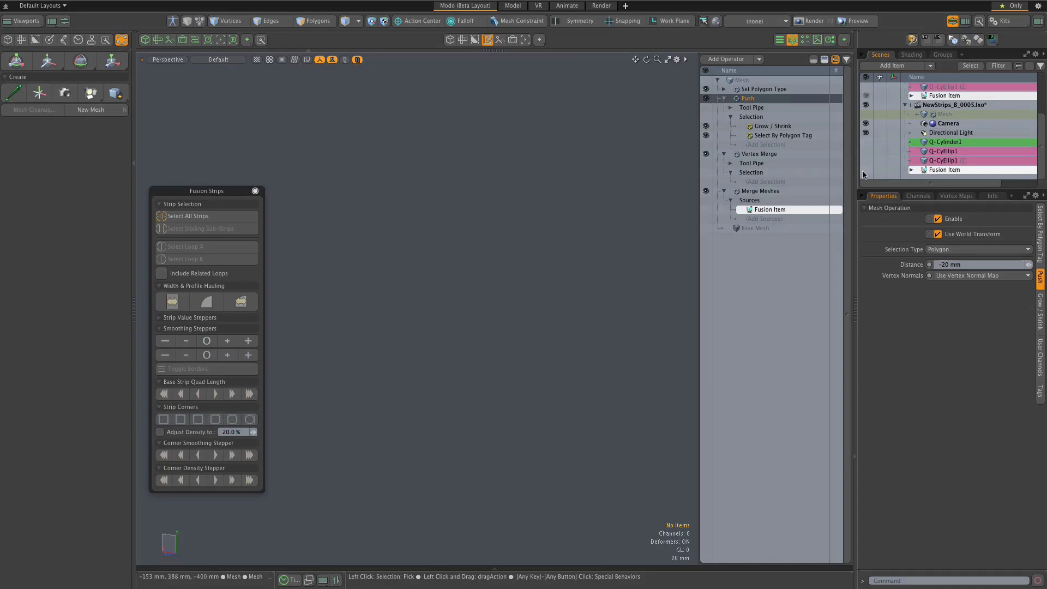
click(865, 171)
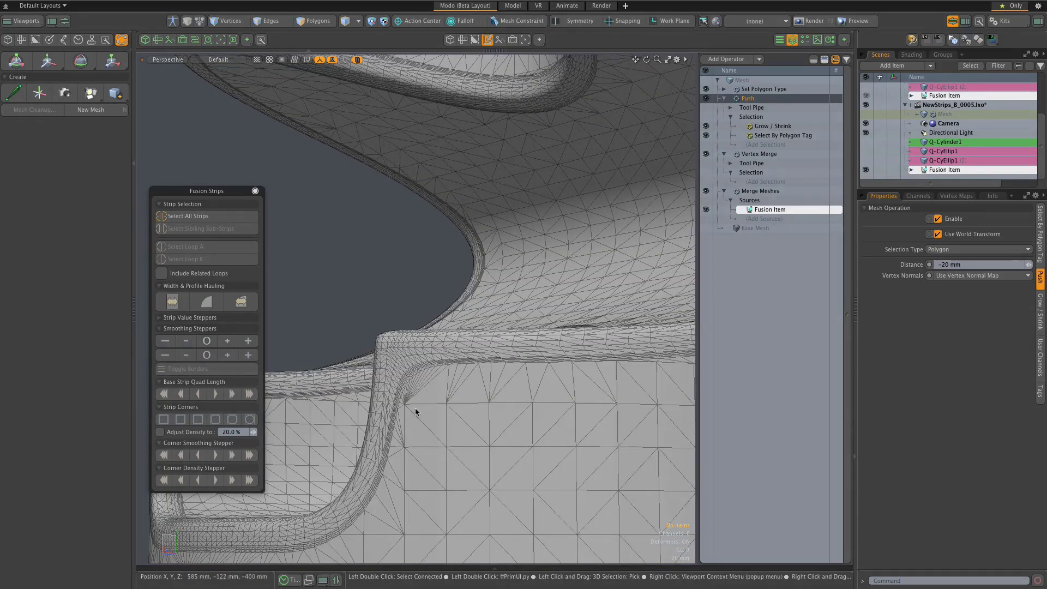
scroll(413, 408, up, 5)
scroll(410, 404, up, 2)
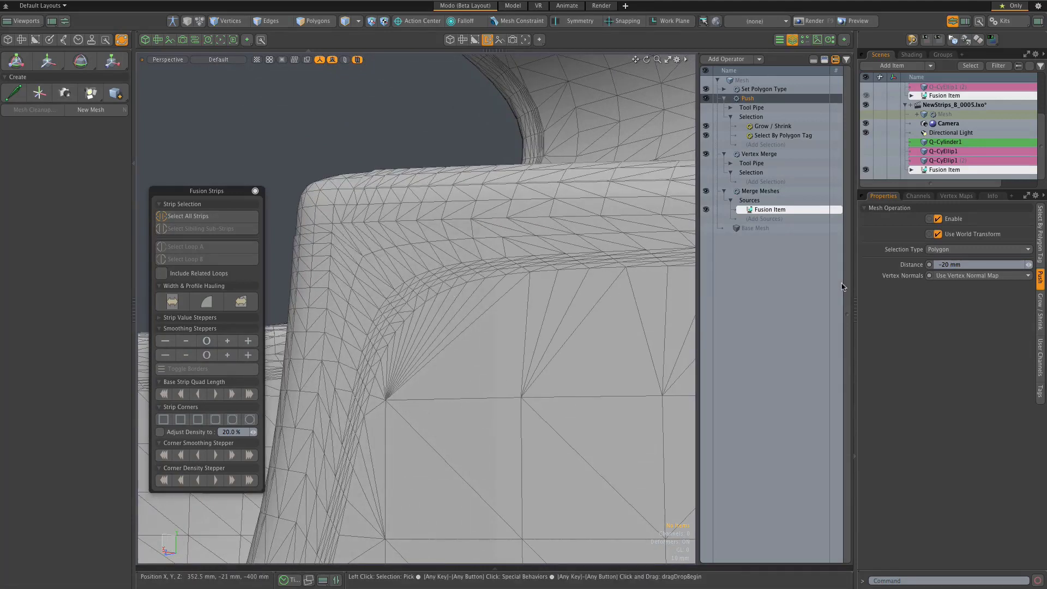
Select the Fusion Item and compare its Strip Skirt Rows and Skirt Outer Rows settings with the skirt rows around the wall's corner.
click(942, 170)
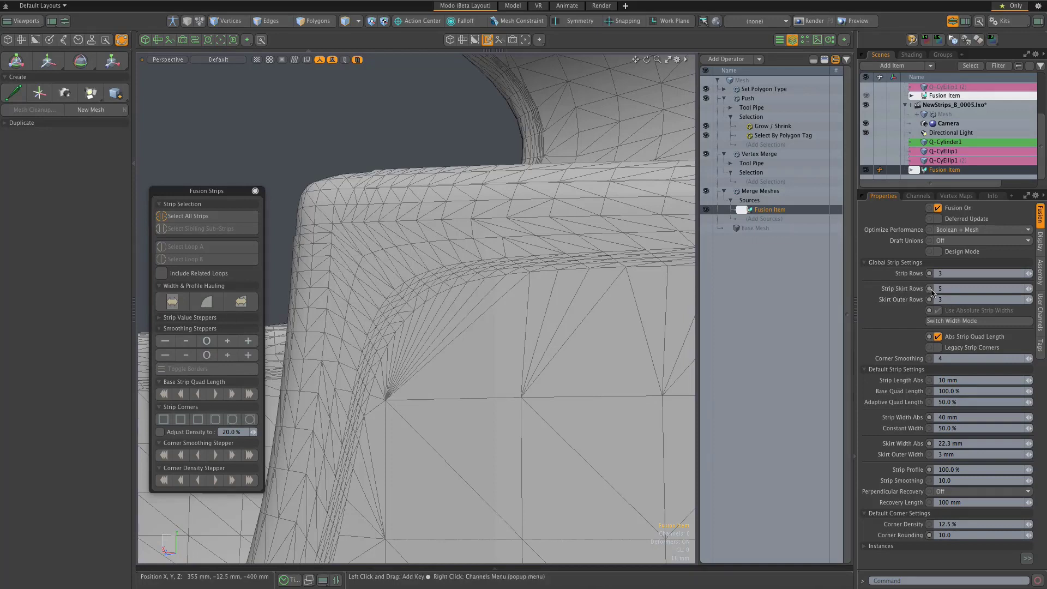
mouse_move(921, 293)
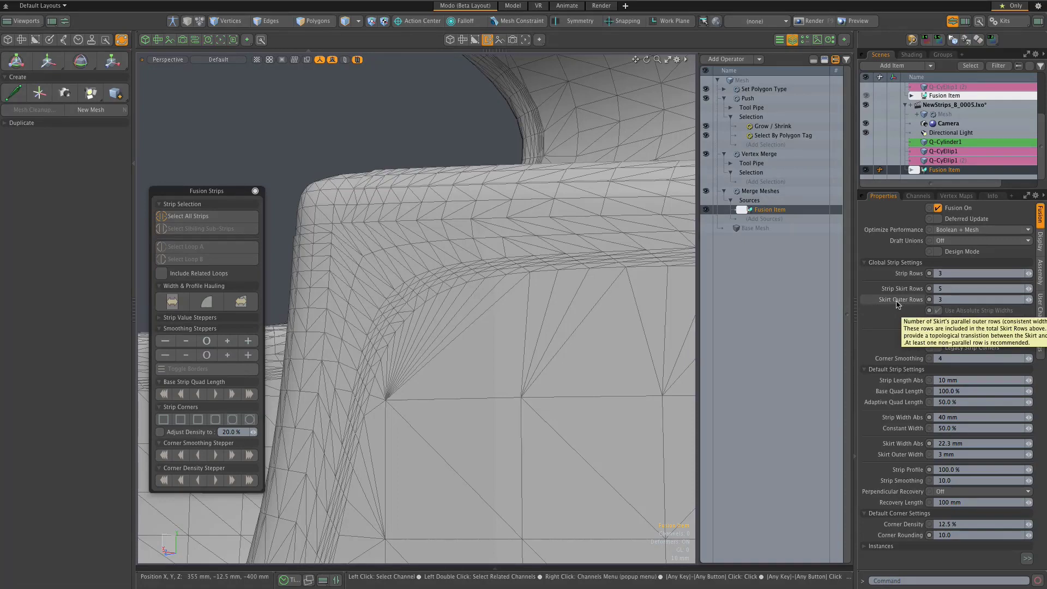
scroll(547, 269, up, 2)
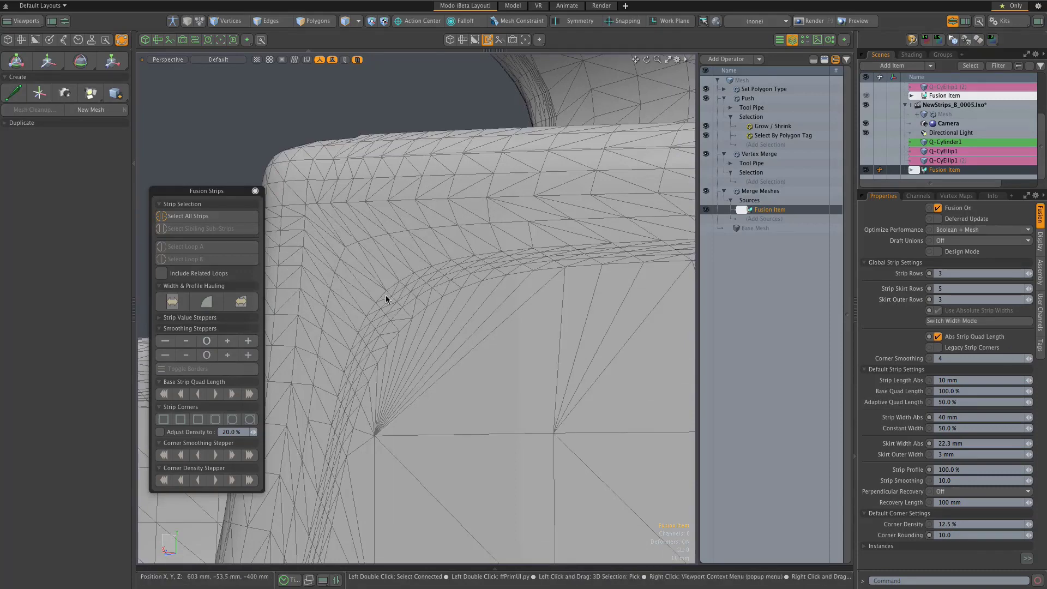
scroll(381, 306, up, 3)
scroll(381, 306, down, 2)
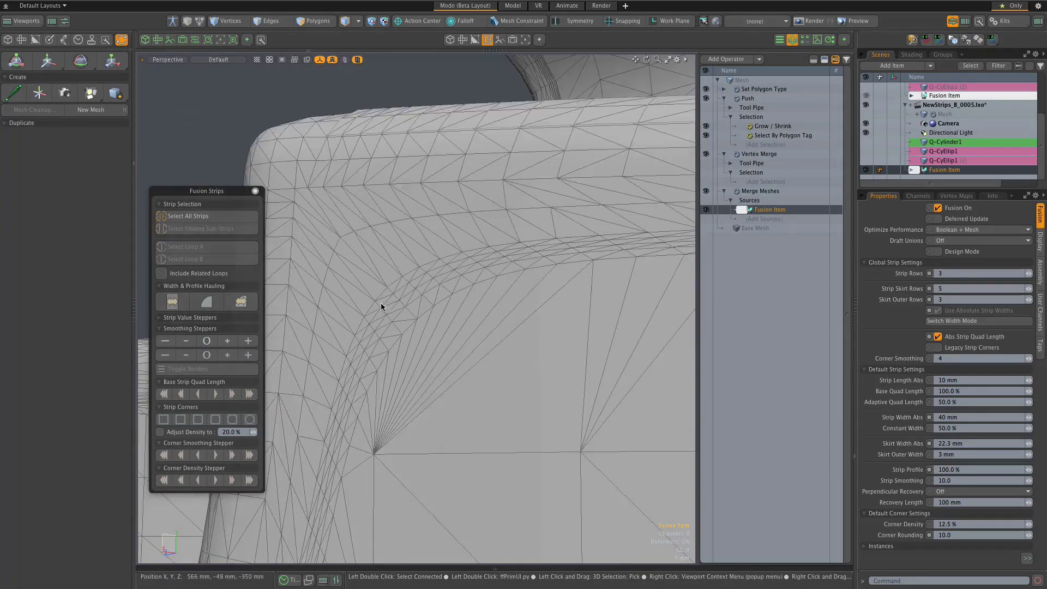
scroll(433, 286, down, 3)
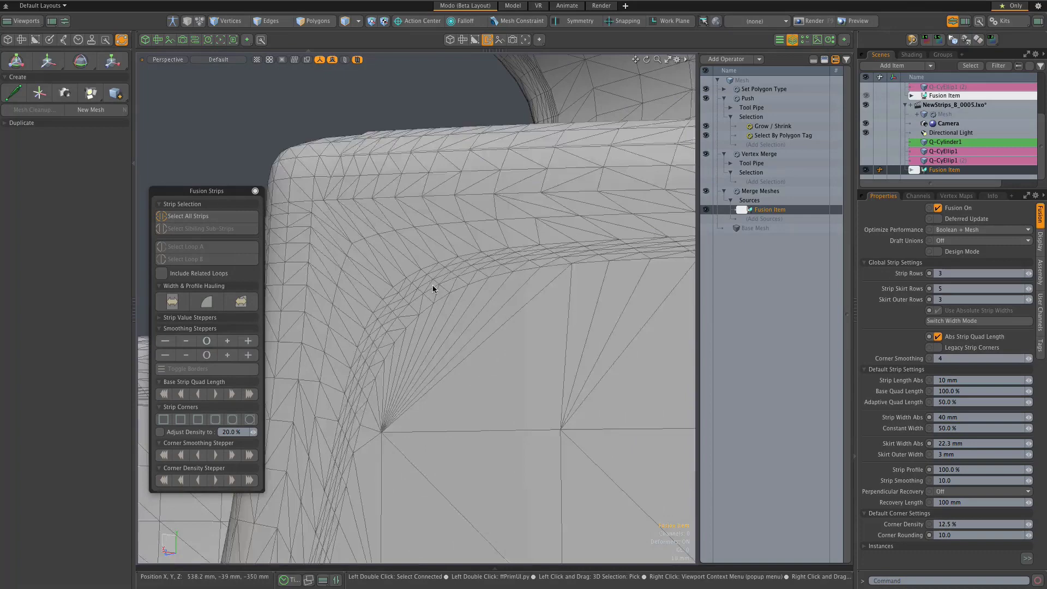
scroll(542, 259, up, 1)
scroll(543, 259, down, 2)
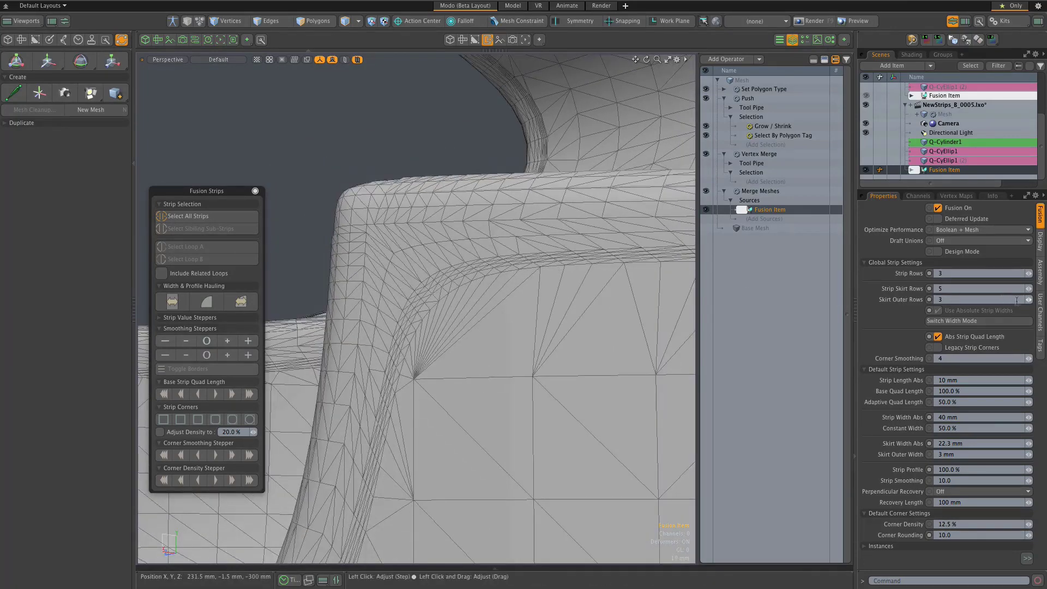
Reduce the Fusion Item's Skirt Outer Rows to 1 and check the skirt topology at the wall's corner.
click(1026, 303)
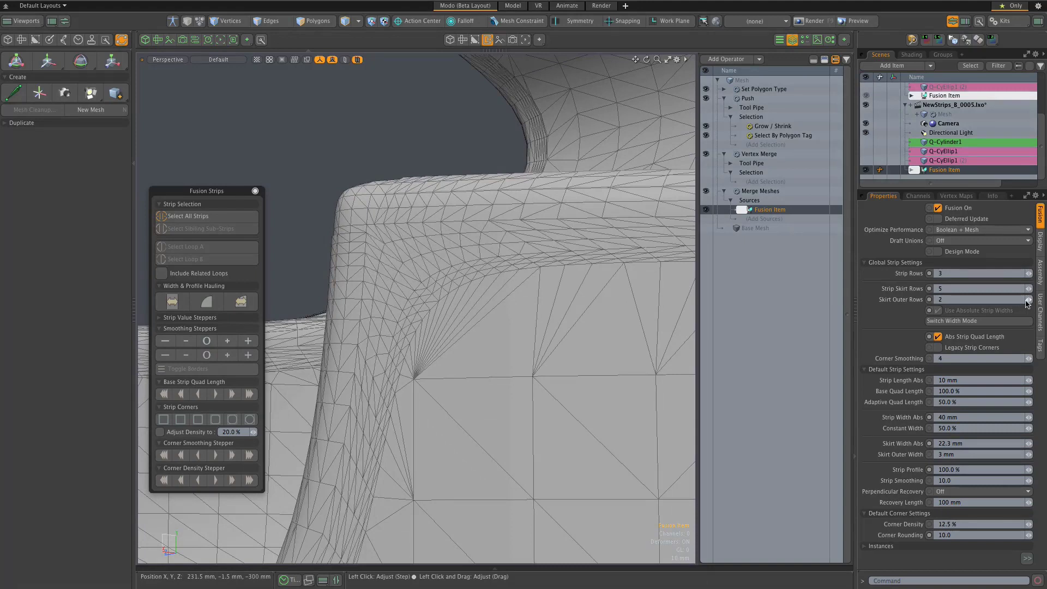
click(1027, 303)
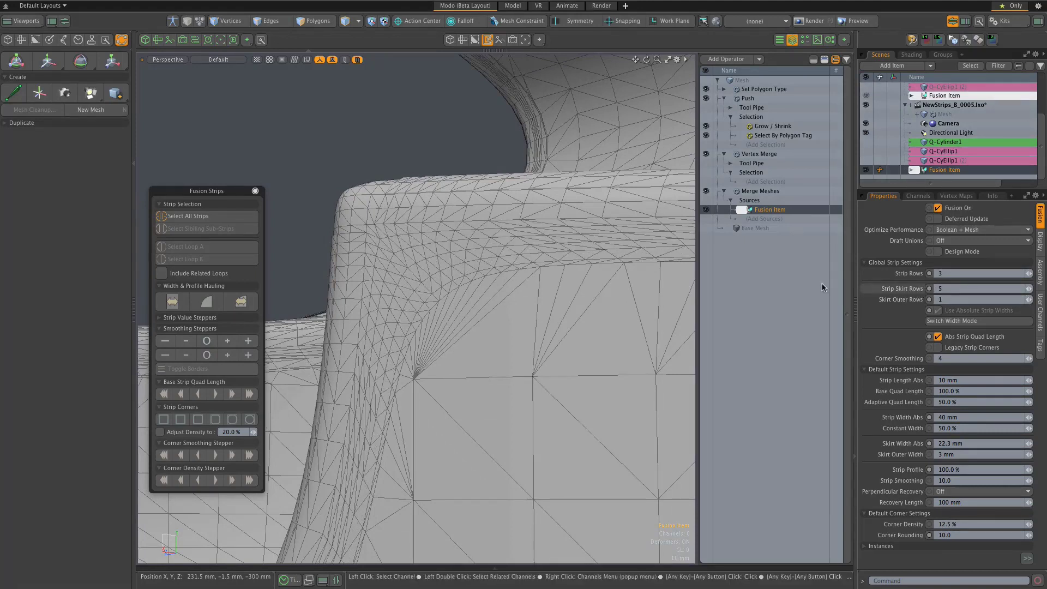
scroll(390, 272, up, 3)
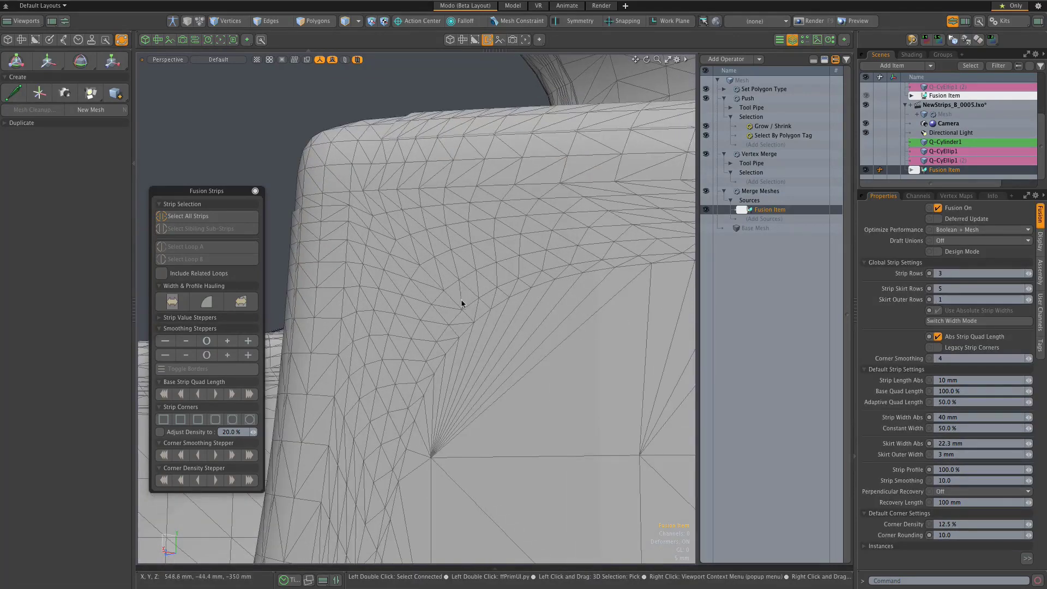
scroll(425, 266, down, 2)
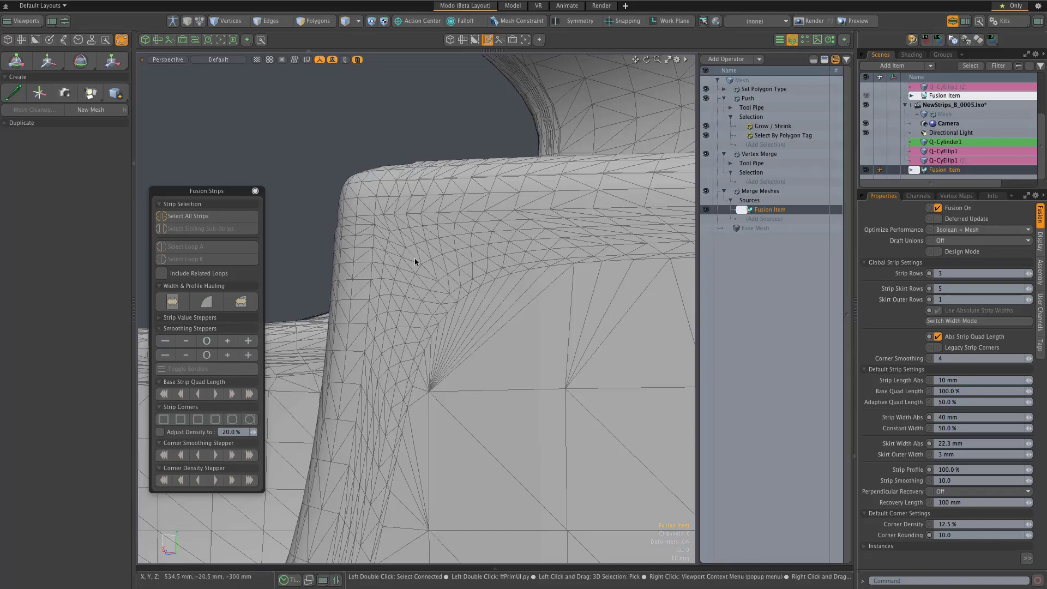
scroll(407, 247, up, 4)
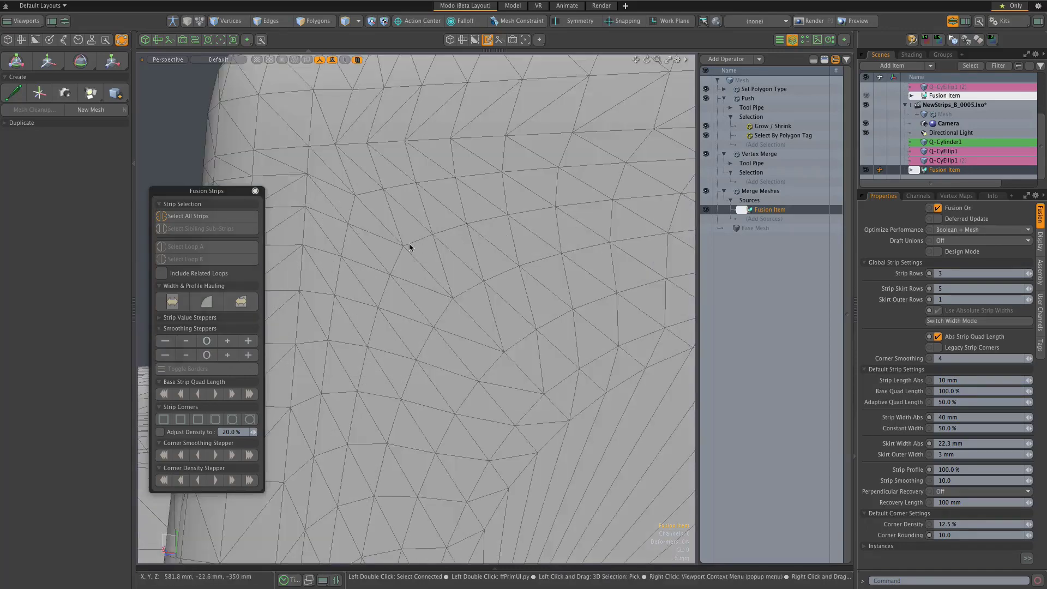
Check the skirt topology around the wall's corner and raise the Fusion Item's Skirt Outer Rows to 3.
scroll(402, 254, down, 3)
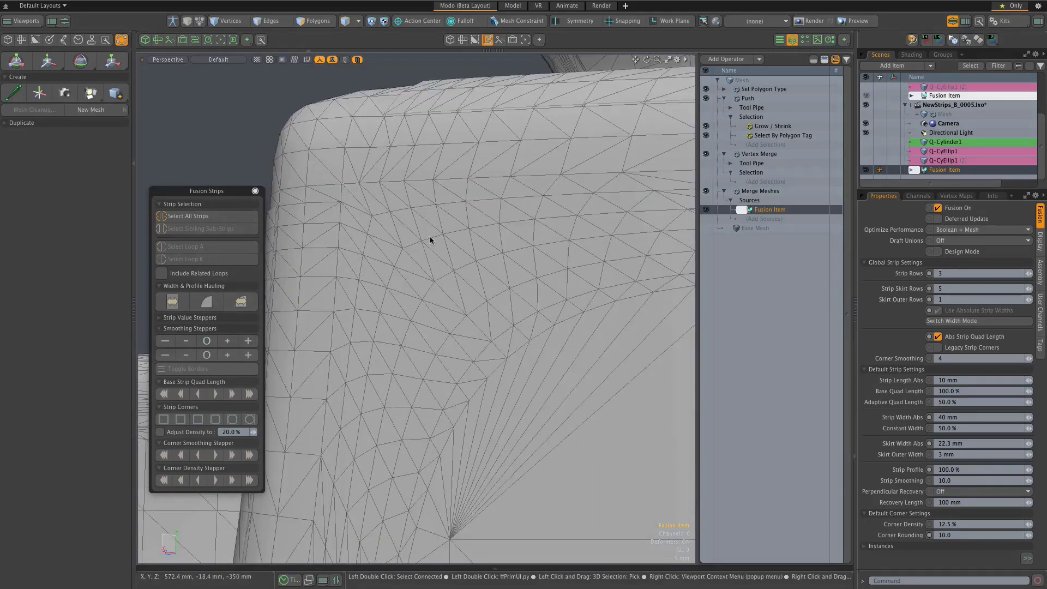
scroll(468, 305, down, 2)
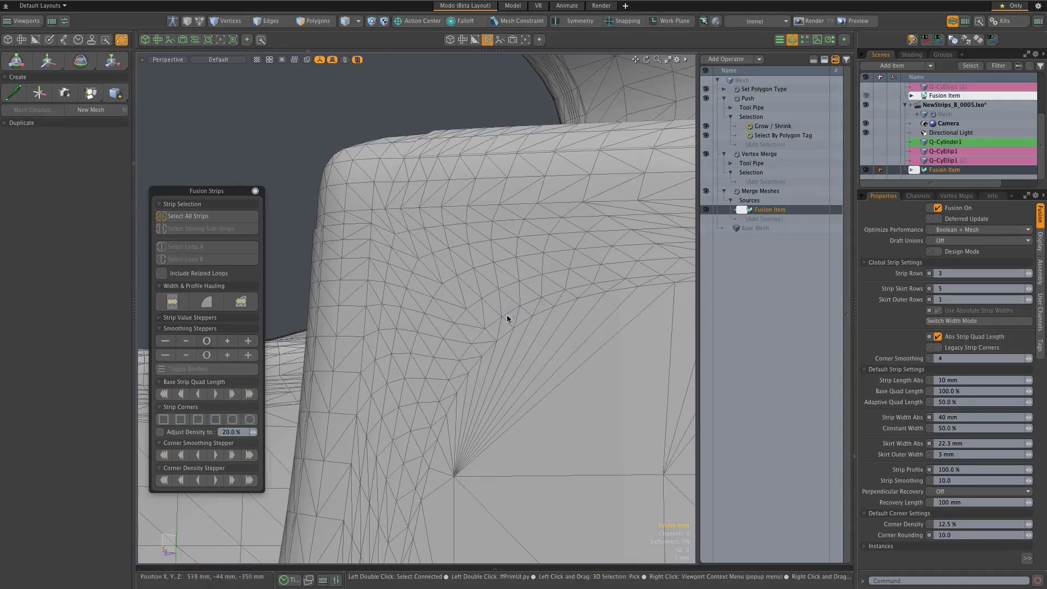
scroll(436, 327, down, 1)
scroll(464, 319, up, 2)
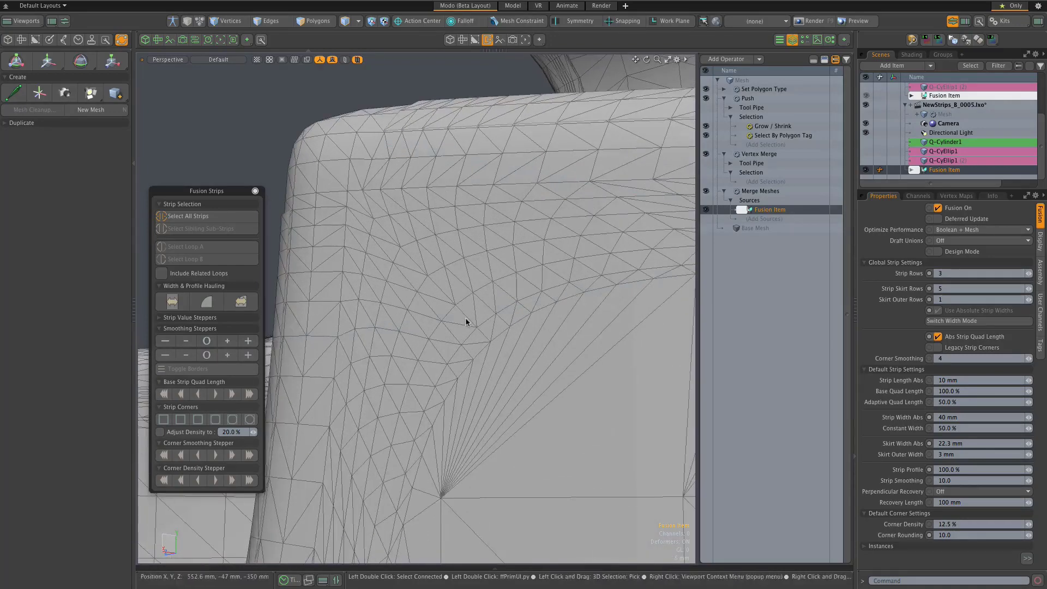
click(1028, 299)
click(1028, 299)
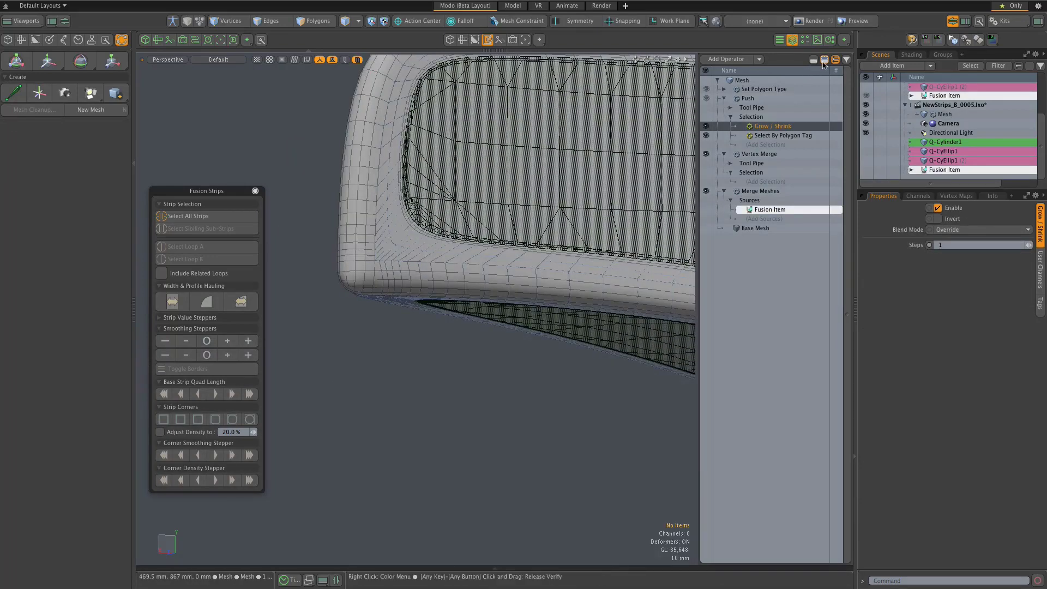
Review the Fusion Item's global strip settings and select all of its strips to access their skirt width properties.
scroll(428, 396, down, 3)
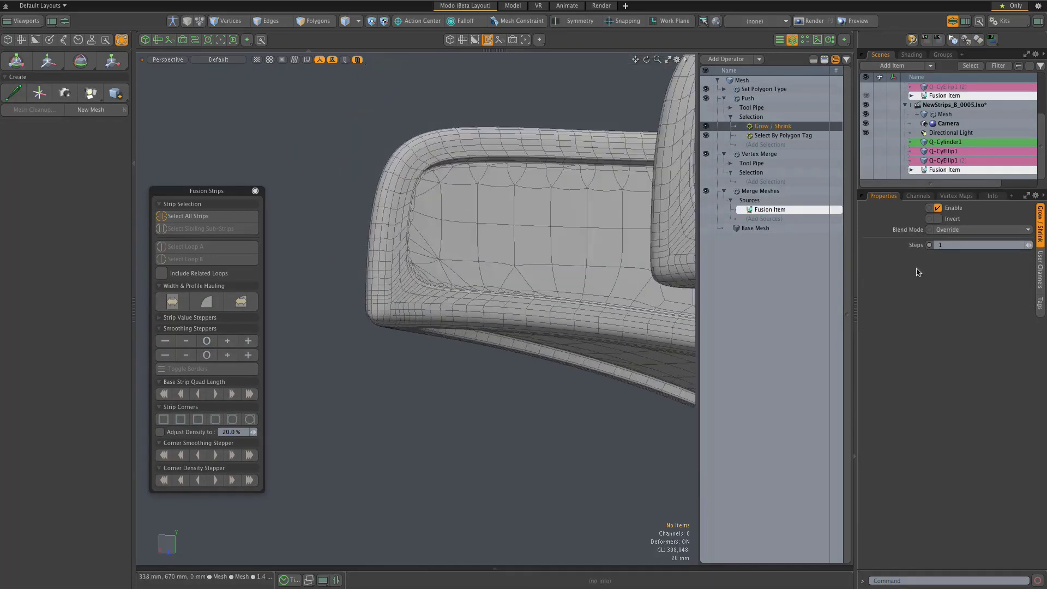
click(927, 192)
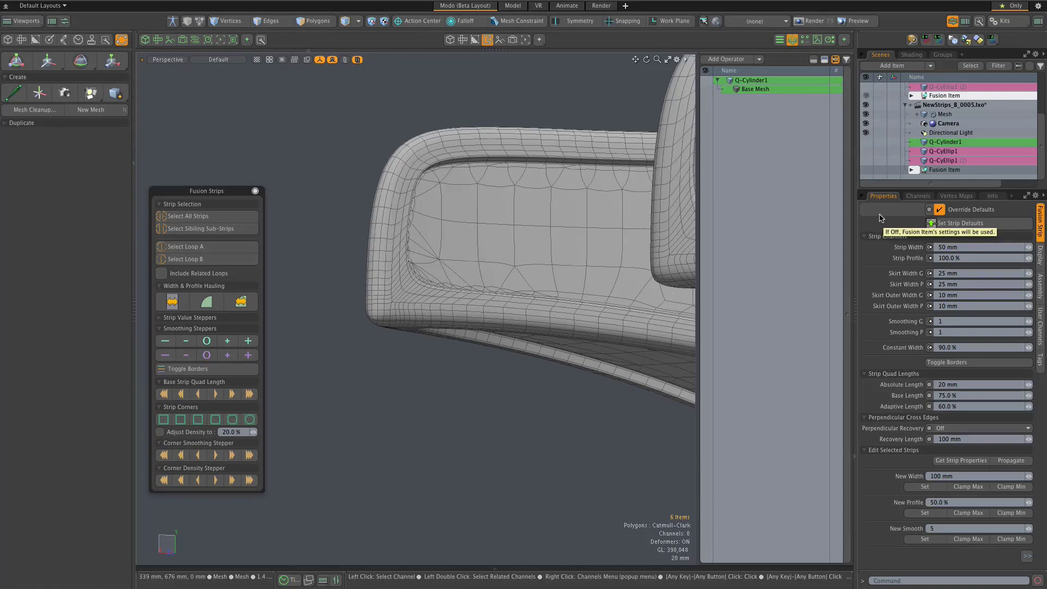
click(943, 170)
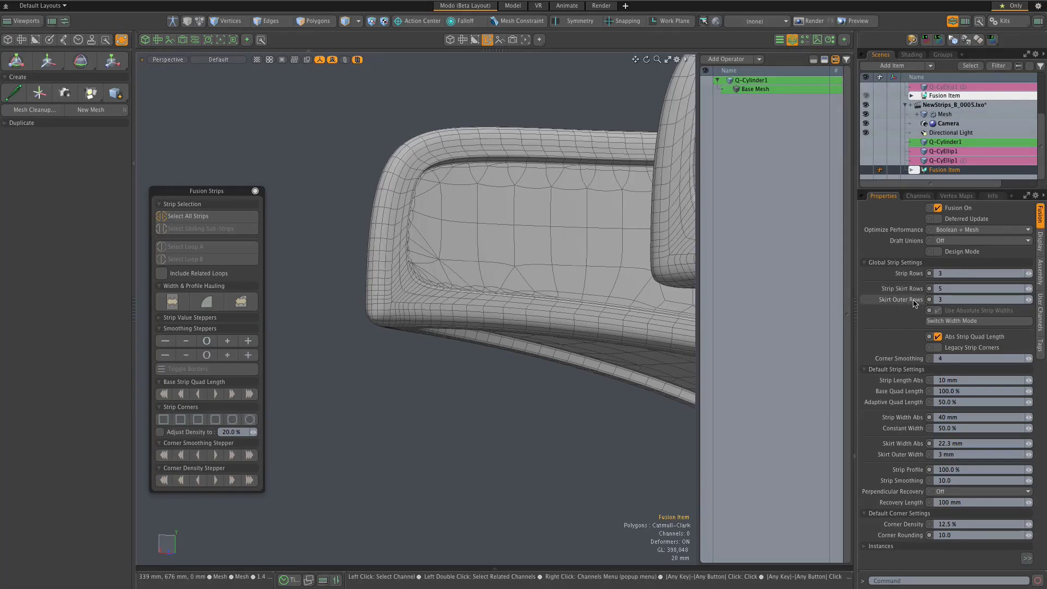
click(187, 219)
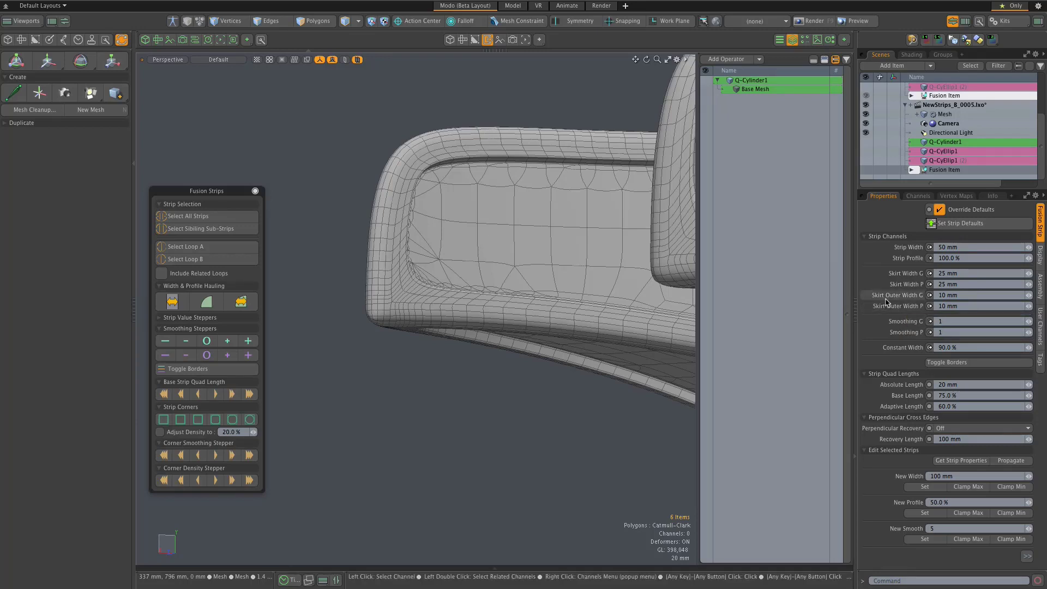
Hide the Mesh item and show the Fusion Item, framing the lower corner of the recessed panel closely.
click(866, 115)
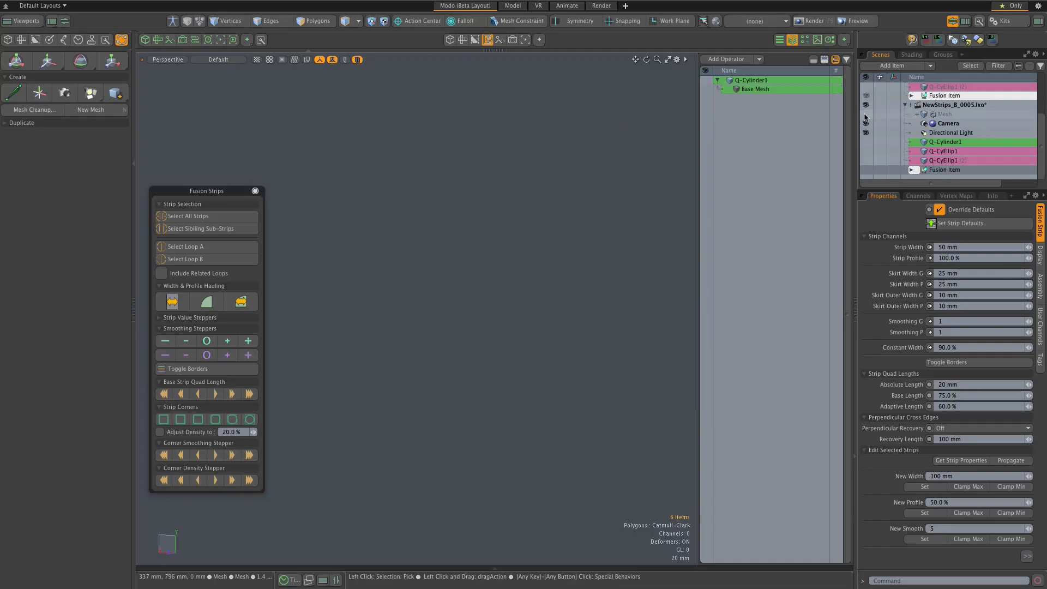
click(865, 170)
scroll(444, 258, up, 10)
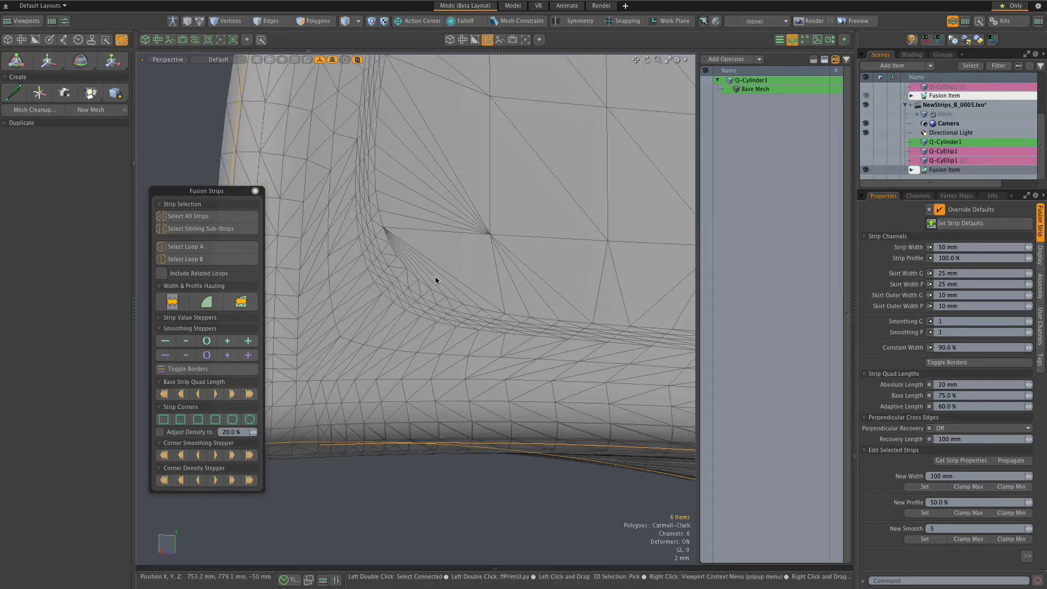
Set Skirt Outer Width C and Skirt Outer Width P of the selected strips to 20 mm and check the panel's corner.
double_click(975, 295)
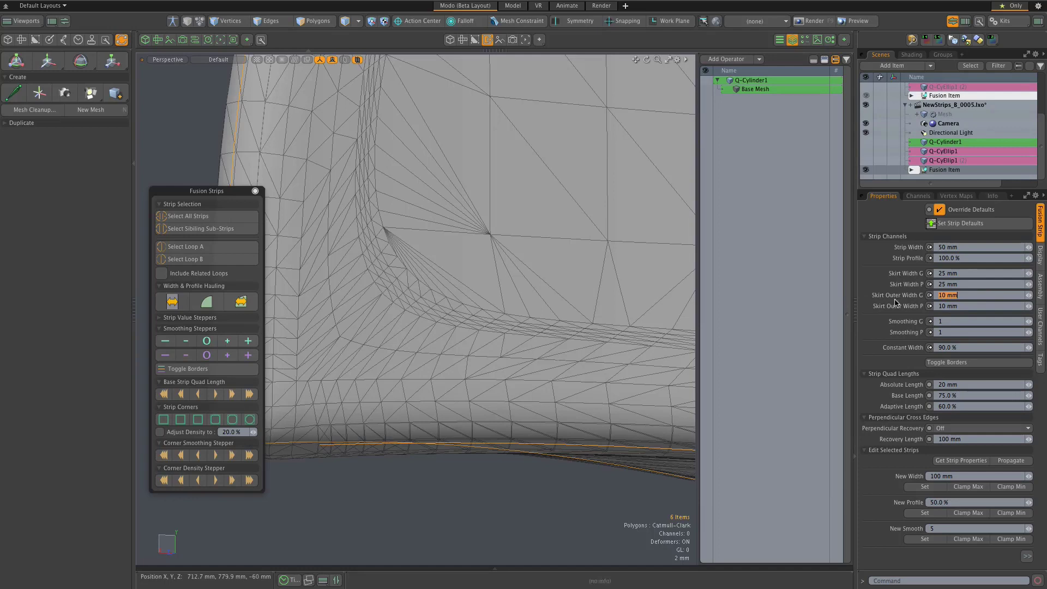
click(985, 297)
triple_click(984, 297)
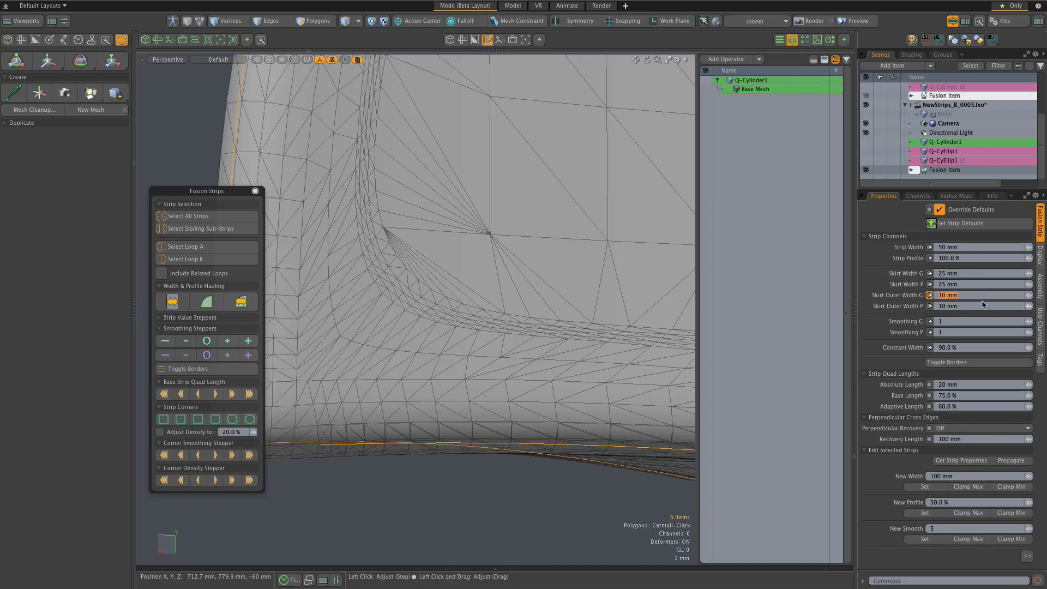
text(20)
key(Tab)
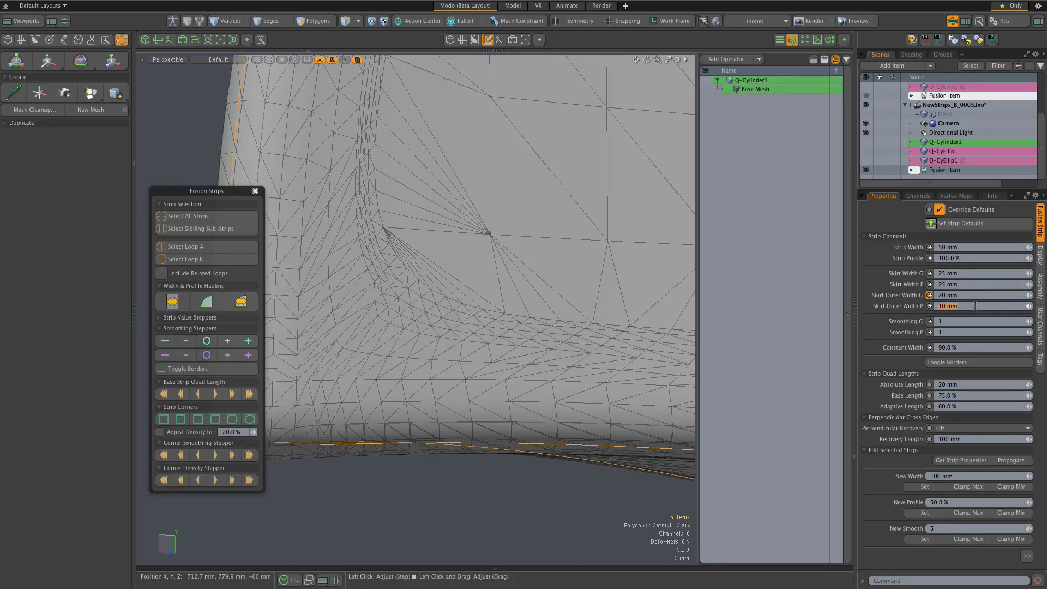
text(20)
key(Return)
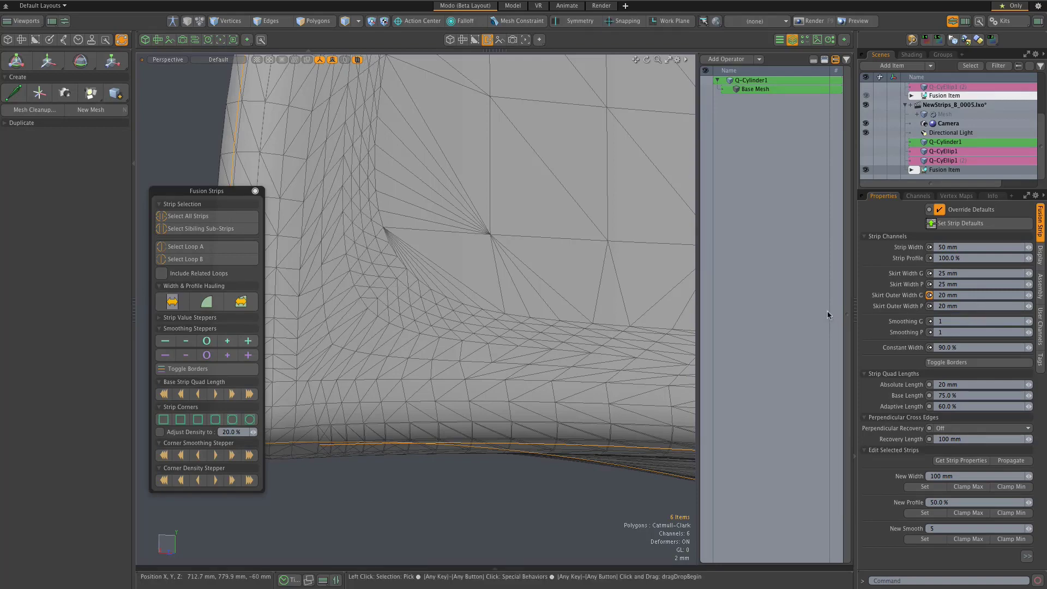
scroll(527, 296, down, 5)
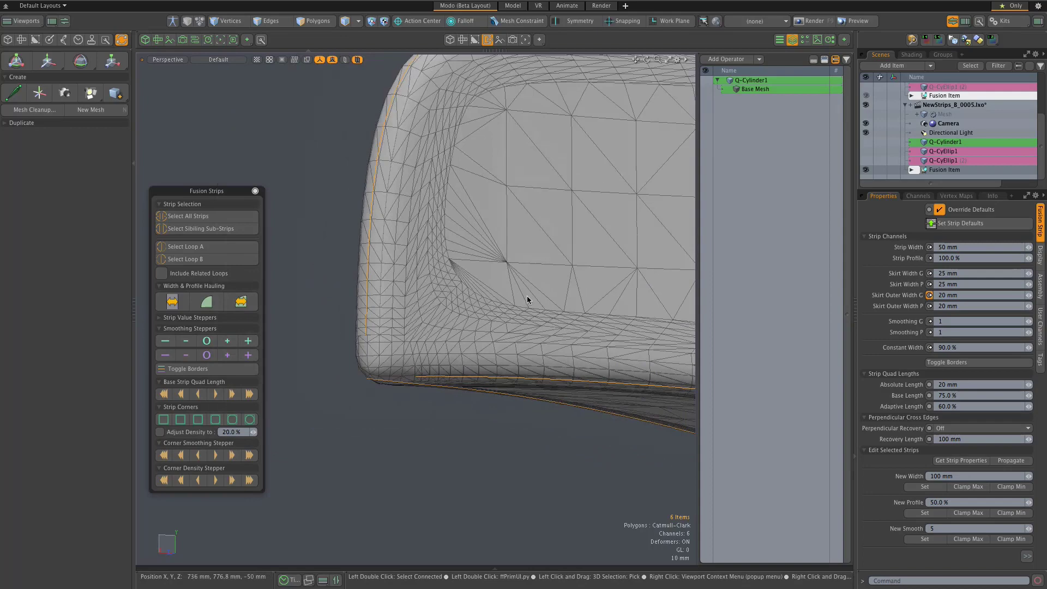
scroll(453, 450, down, 2)
scroll(453, 450, up, 2)
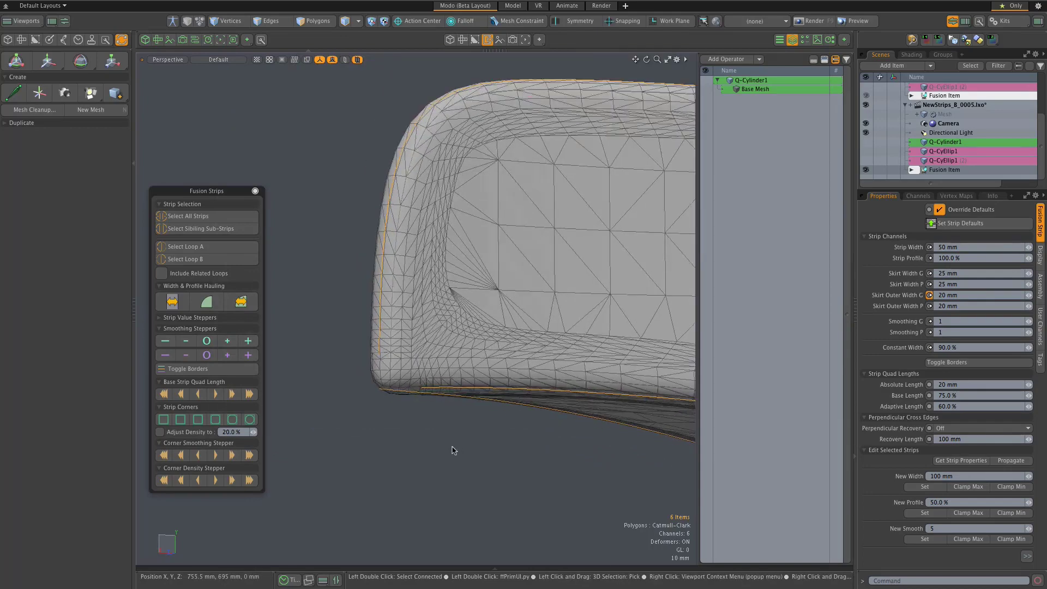